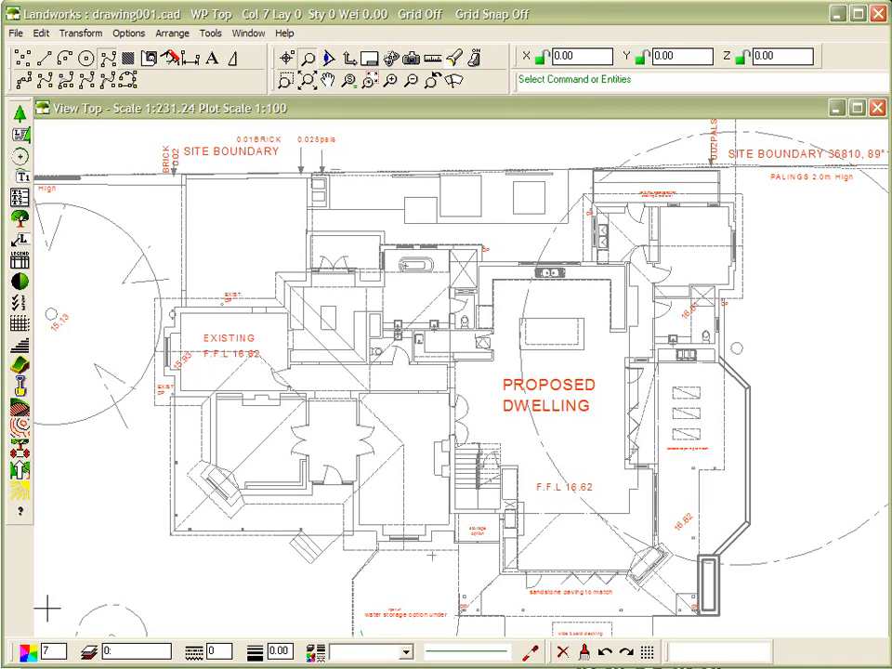
Step: Set the drawing colour to dark green 7 and configure the curve options as degree 1 and closed
click(25, 653)
drag(78, 558, 353, 270)
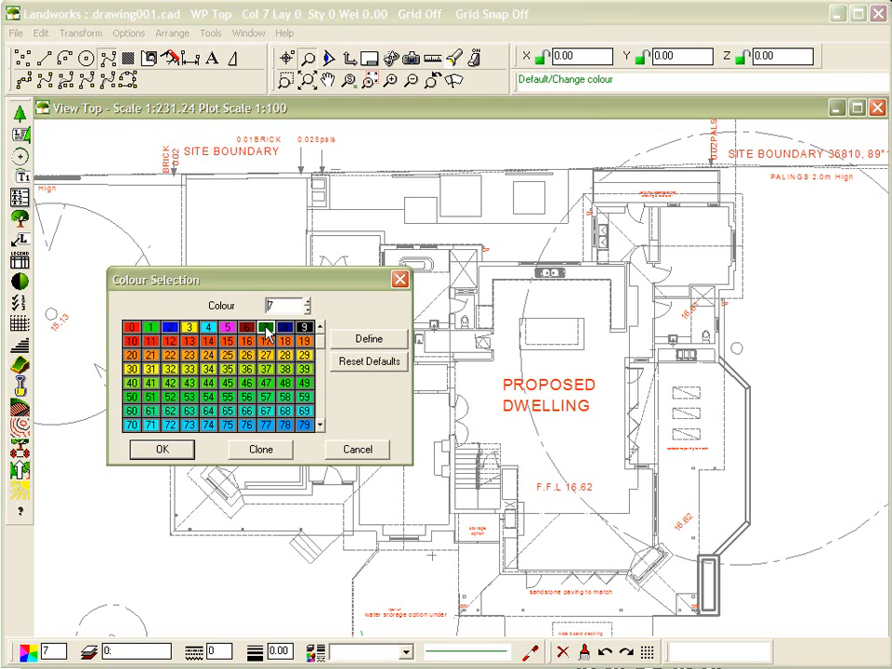
click(171, 451)
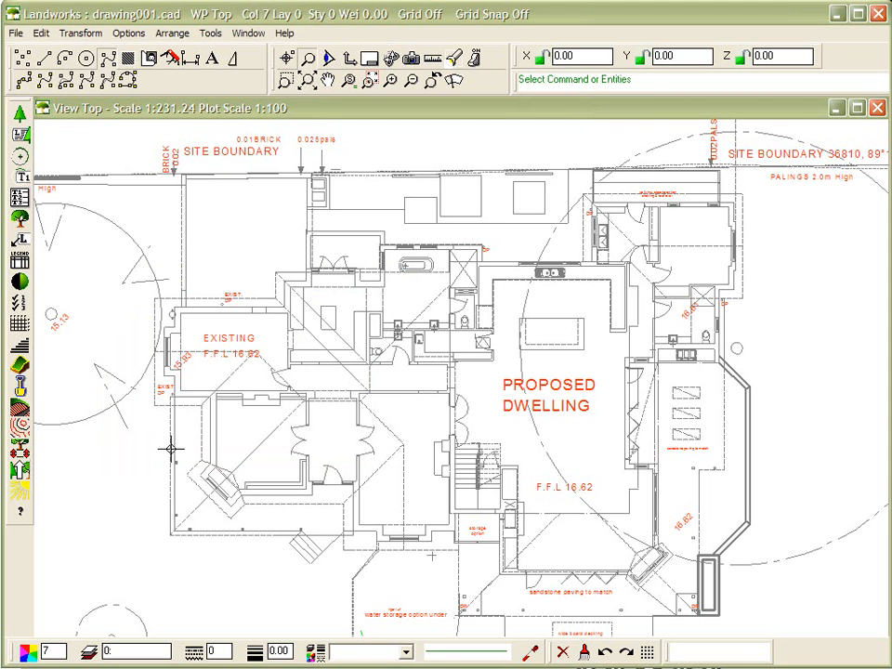
double_click(43, 57)
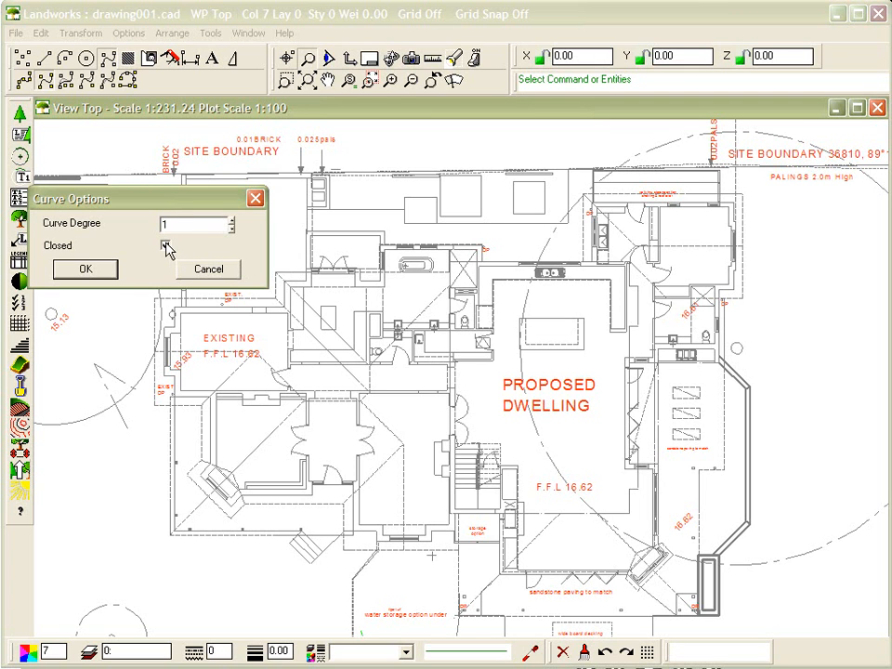
click(107, 271)
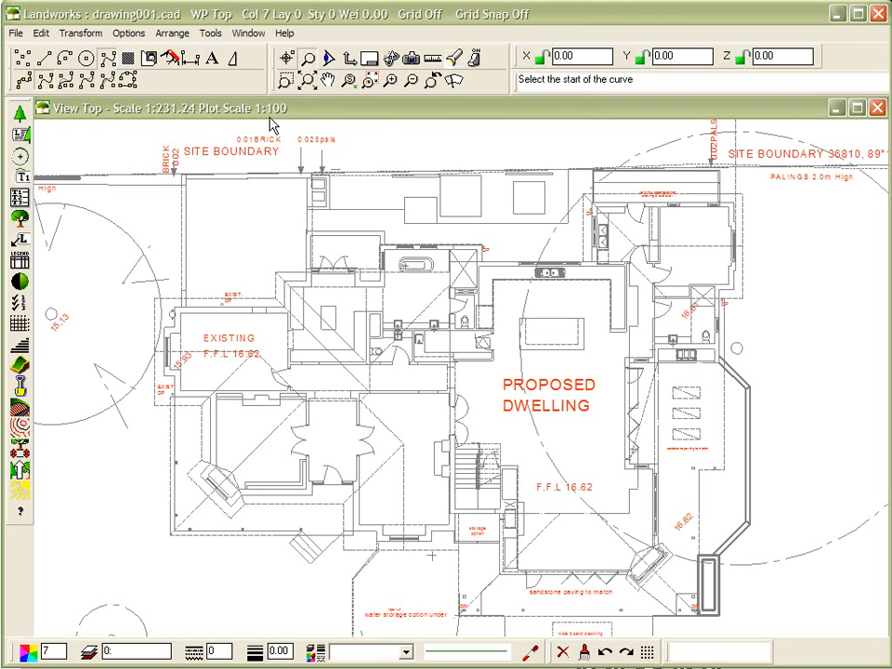
Step: Begin the house outline curve at the existing room's window bay and trace its walls to the adjoining room's corner
click(284, 81)
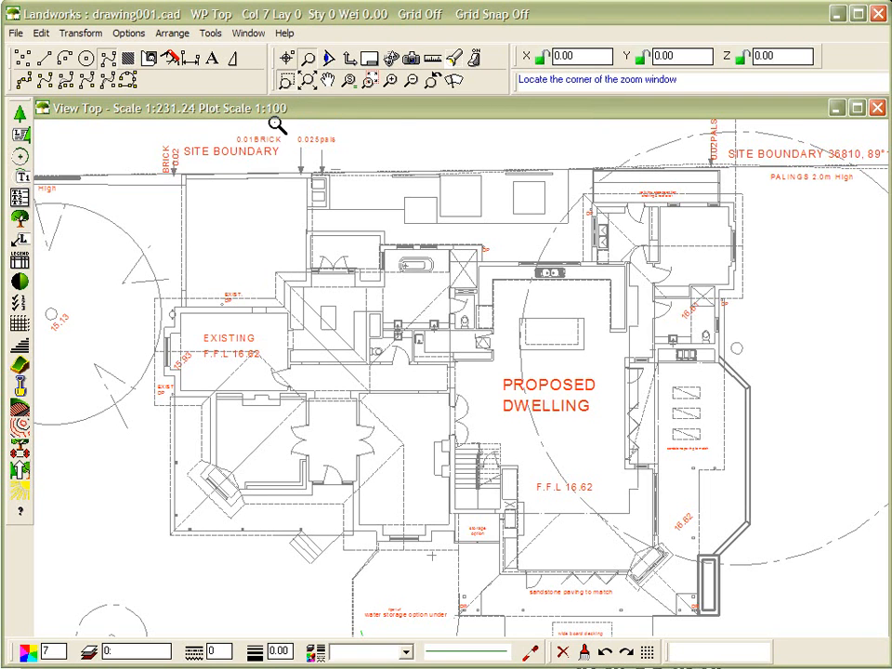
click(143, 297)
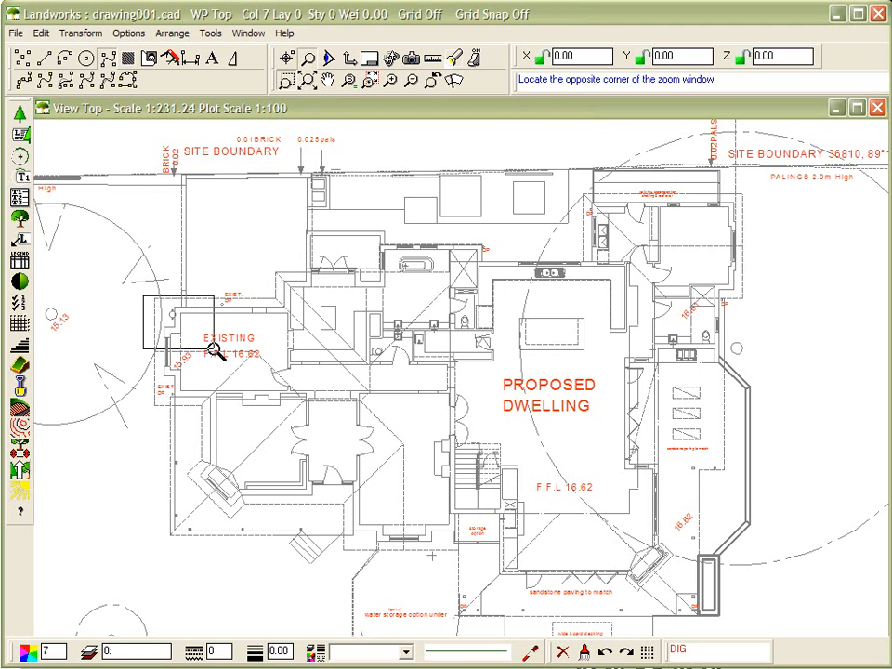
click(334, 381)
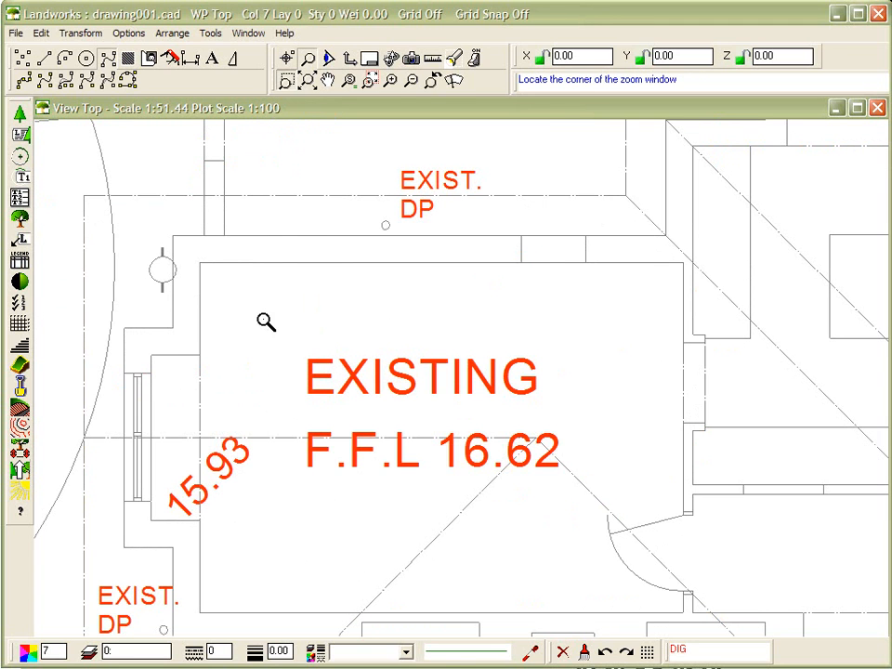
key(Escape)
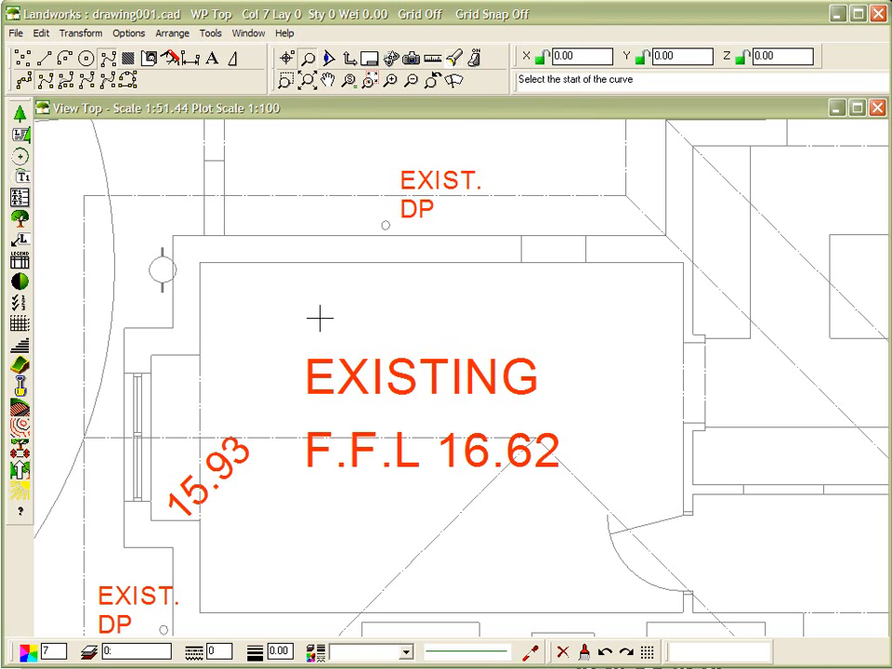
click(156, 351)
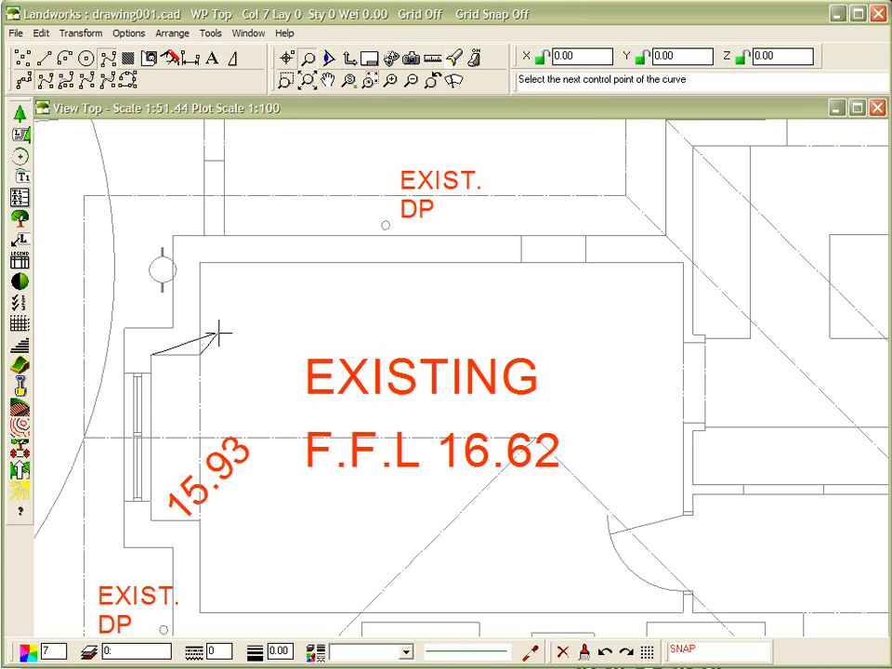
click(209, 269)
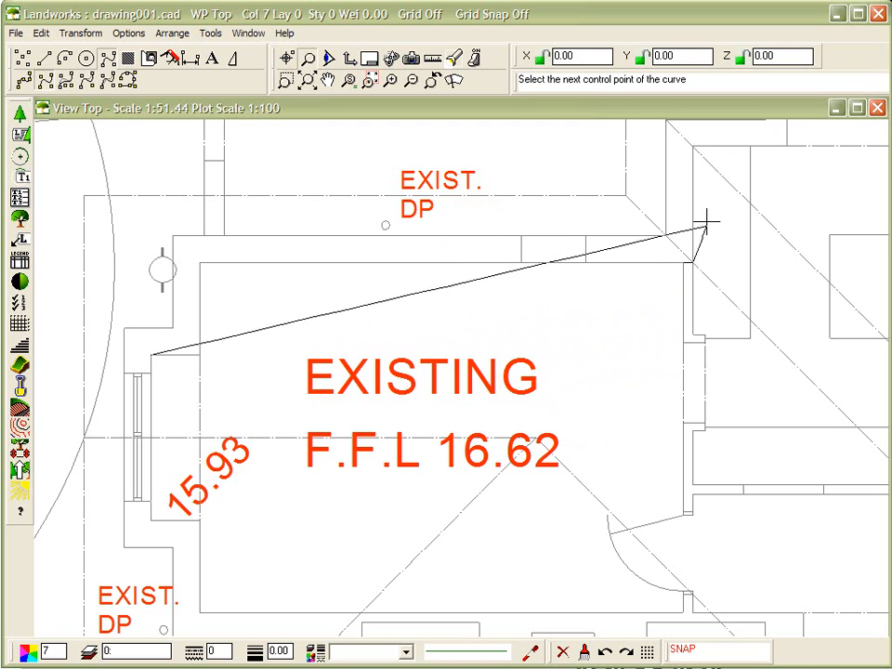
click(695, 149)
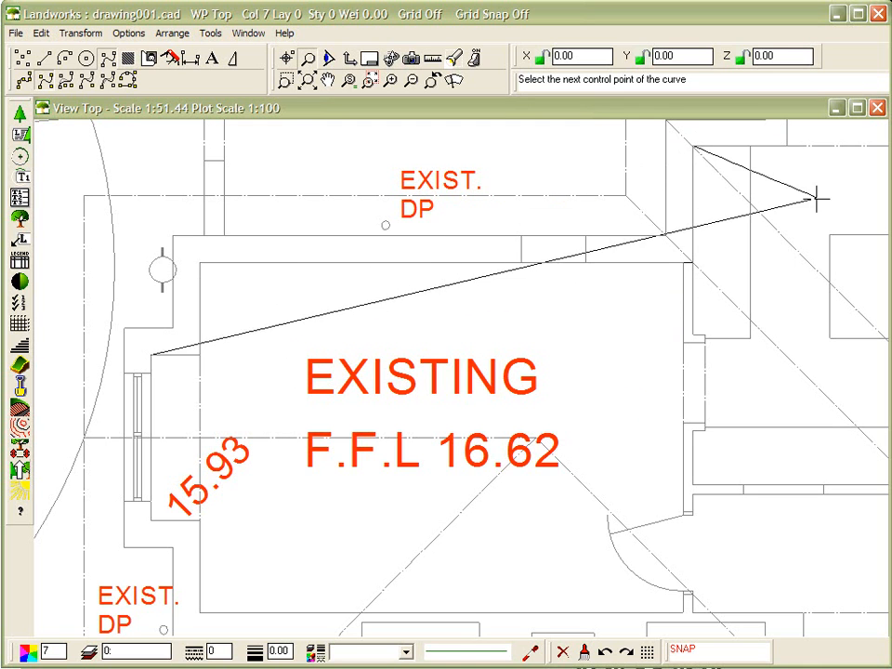
Step: Continue the curve around the remaining walls of the dwelling to finish the closed house outline, and decline the automatic save
middle_drag(856, 186, 281, 304)
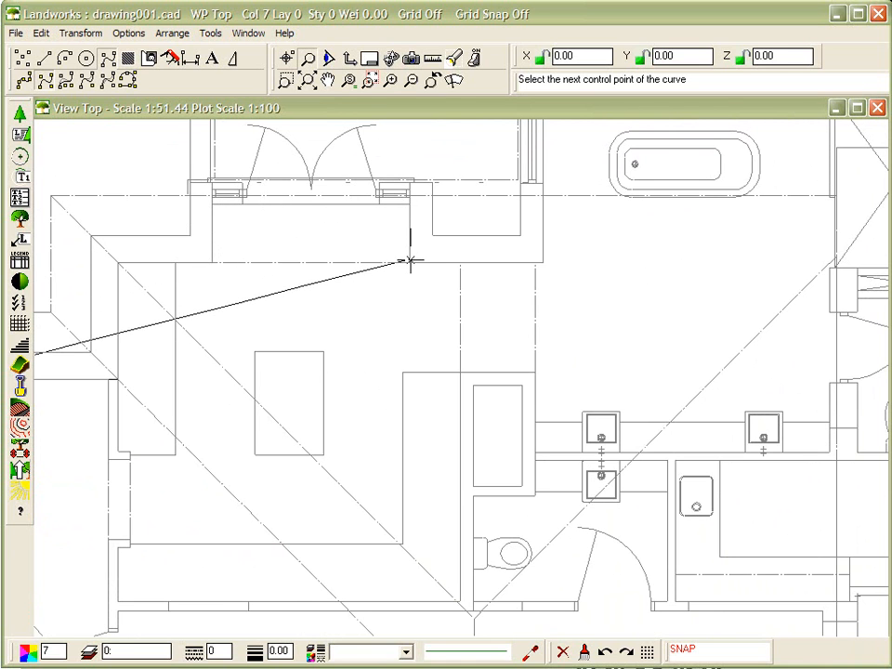
click(543, 263)
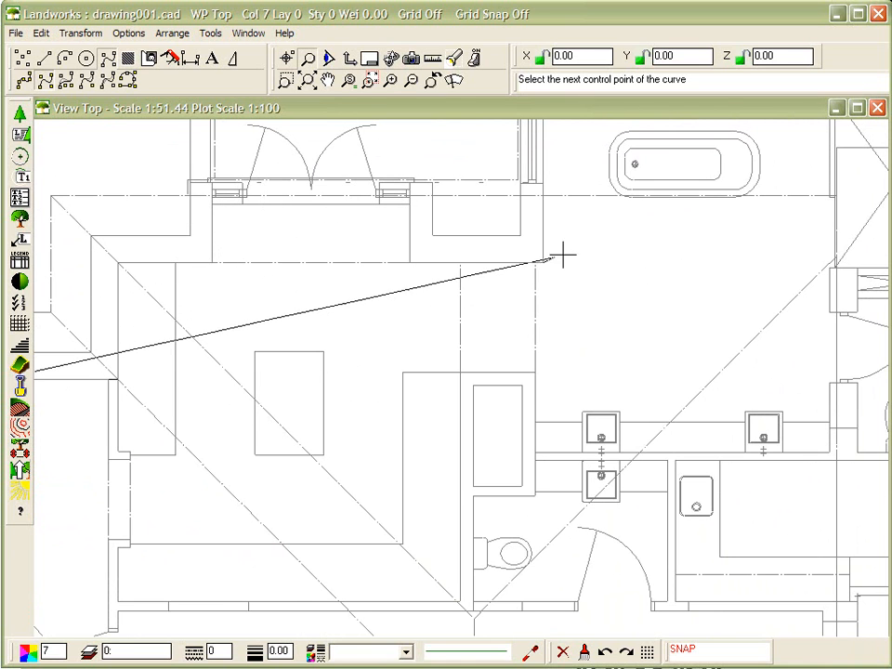
mouse_move(577, 167)
middle_down()
mouse_move(573, 219)
mouse_move(518, 398)
middle_up()
scroll(519, 398, down, 1)
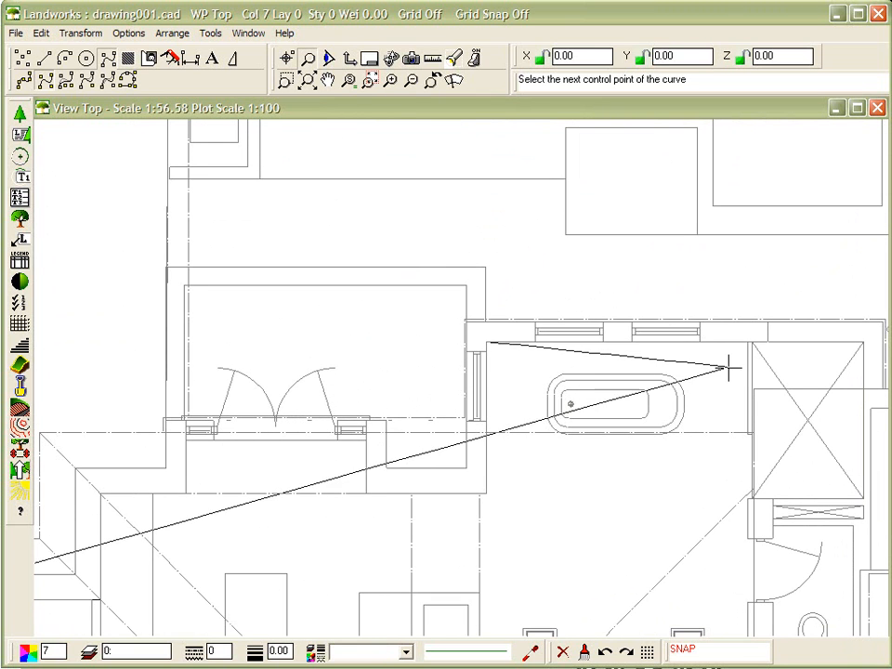
mouse_move(847, 382)
middle_down()
mouse_move(767, 343)
mouse_move(739, 196)
mouse_move(733, 202)
middle_up()
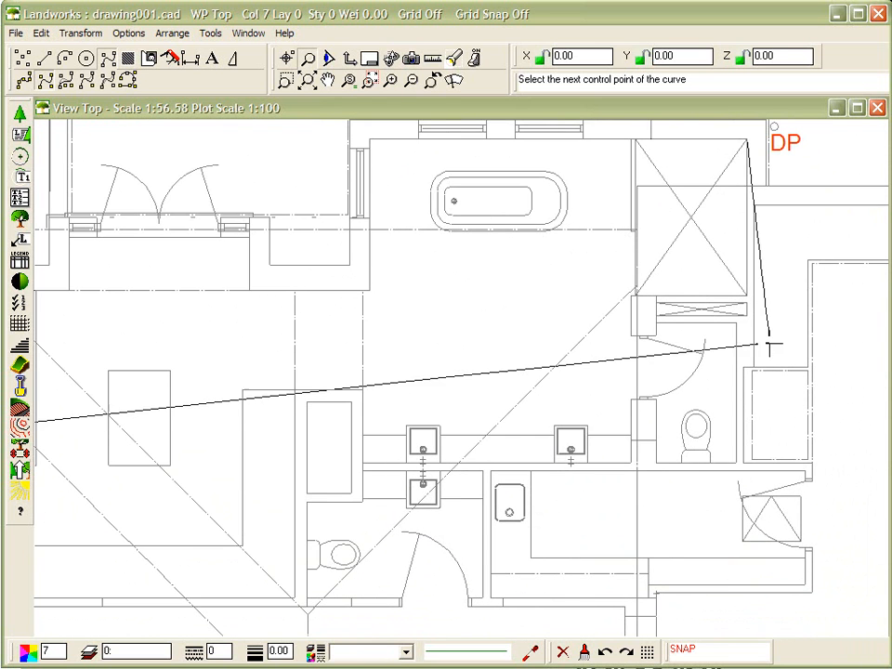
scroll(765, 341, down, 2)
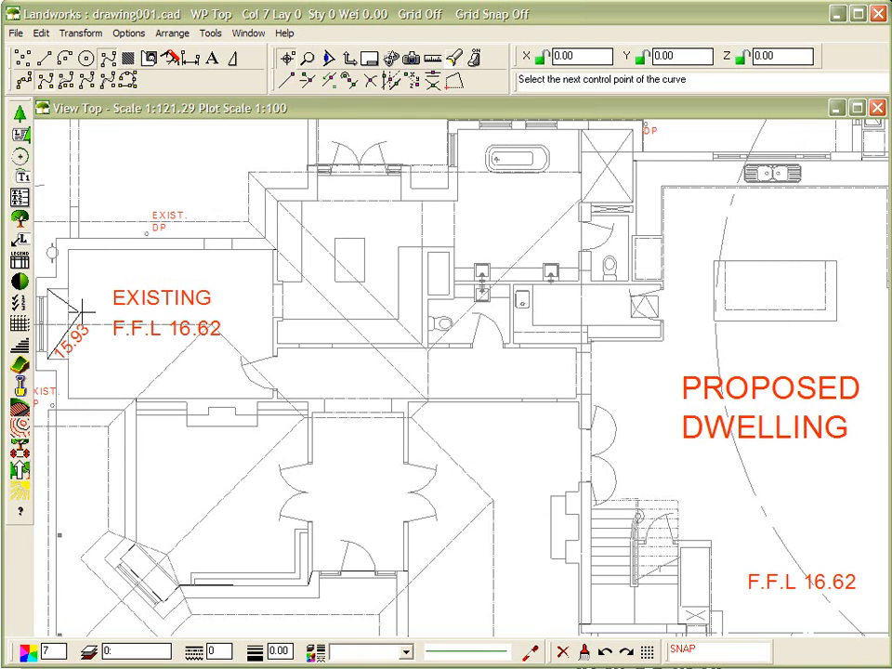
right_click(131, 370)
middle_drag(140, 281, 388, 290)
scroll(333, 267, up, 4)
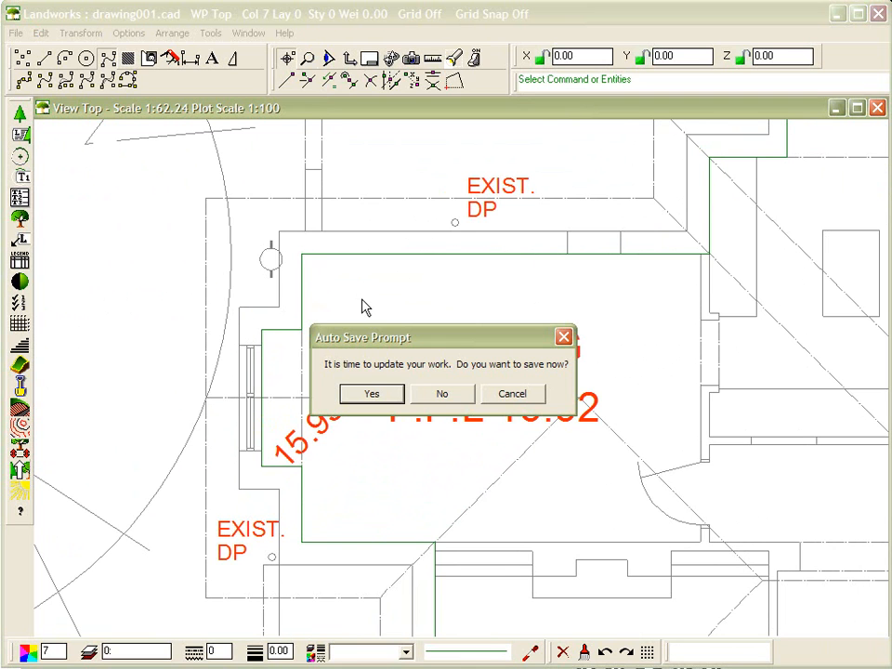
click(455, 393)
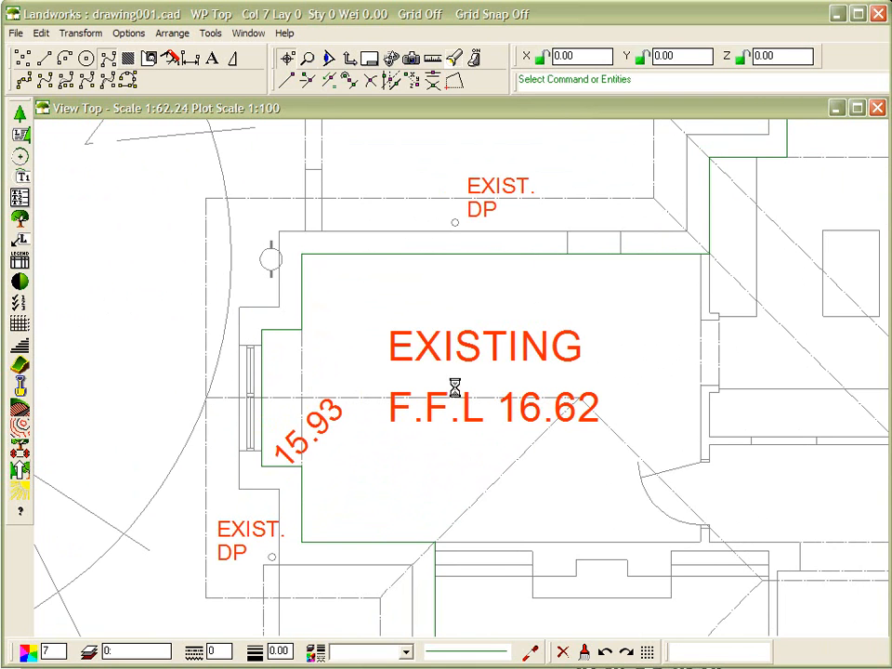
Step: Change the line weight of the house outline curve to 0.35
click(370, 257)
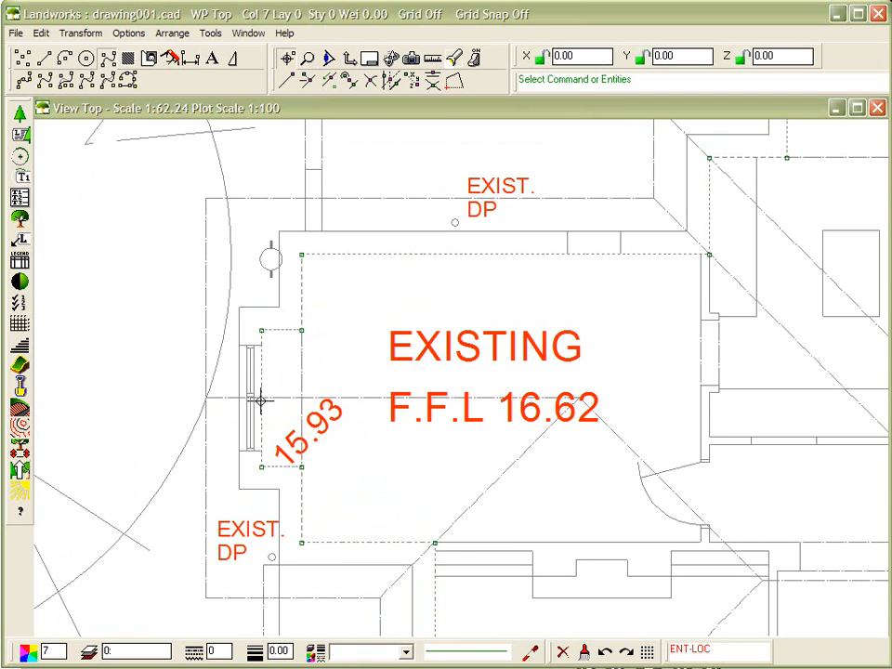
click(255, 650)
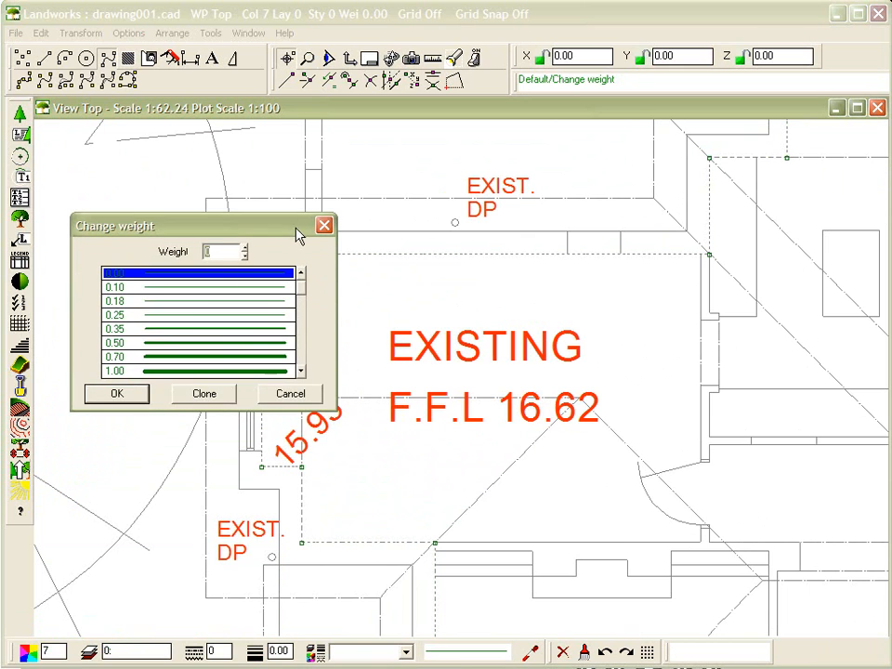
click(171, 331)
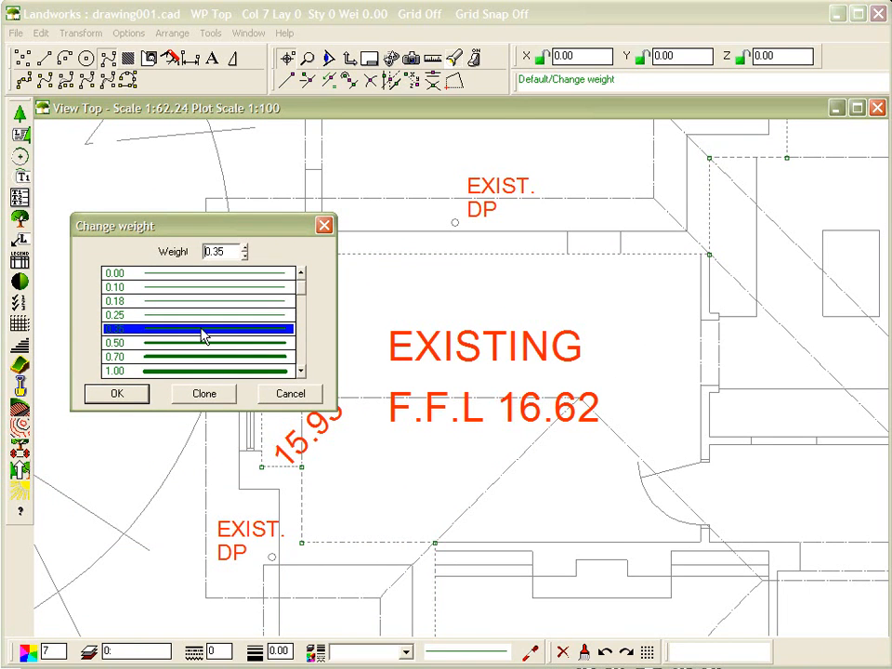
click(119, 398)
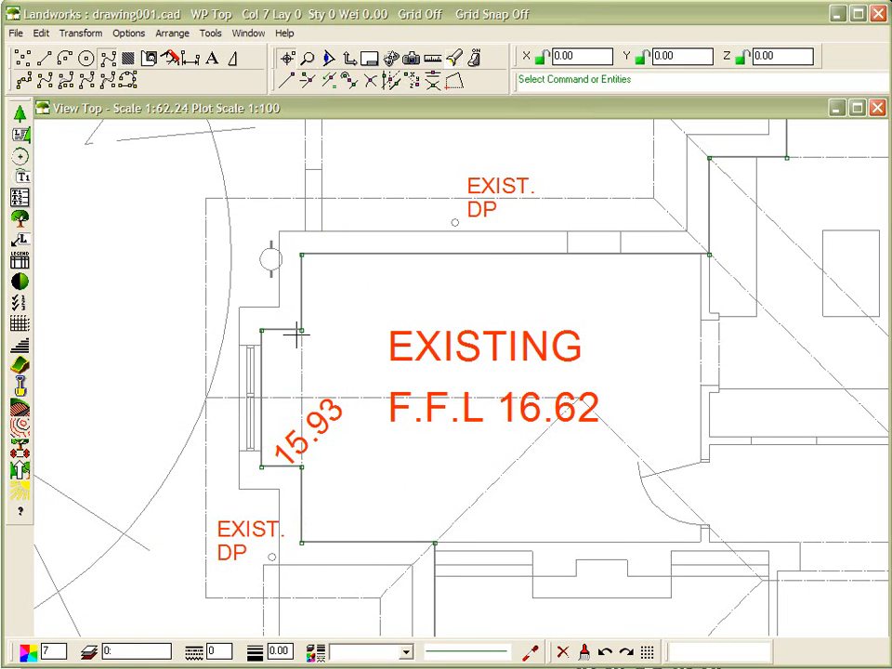
Step: Fill the closed house outline with a solid patch
scroll(683, 267, down, 3)
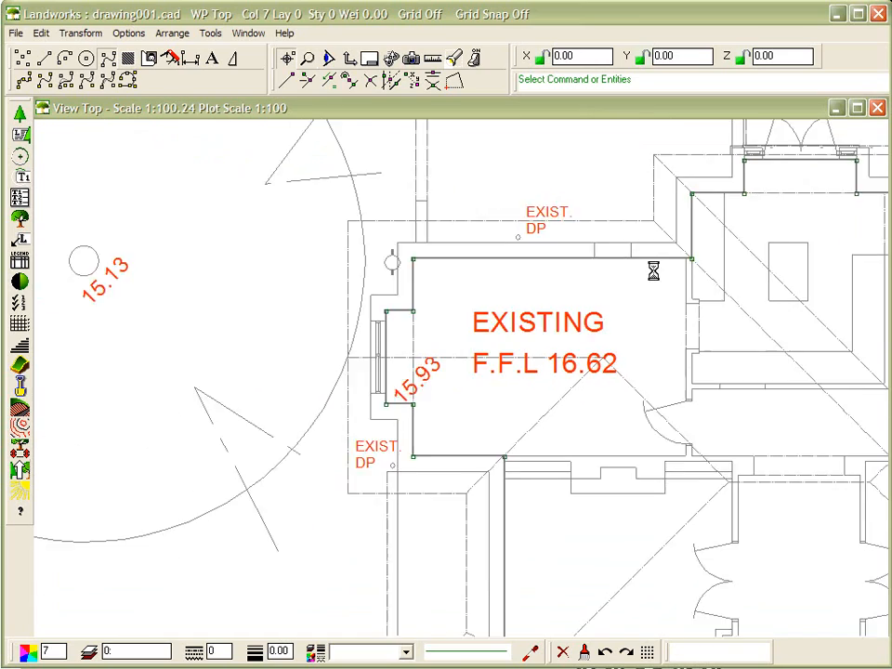
scroll(655, 292, down, 1)
mouse_move(655, 292)
middle_down()
mouse_move(385, 267)
mouse_move(215, 280)
middle_up()
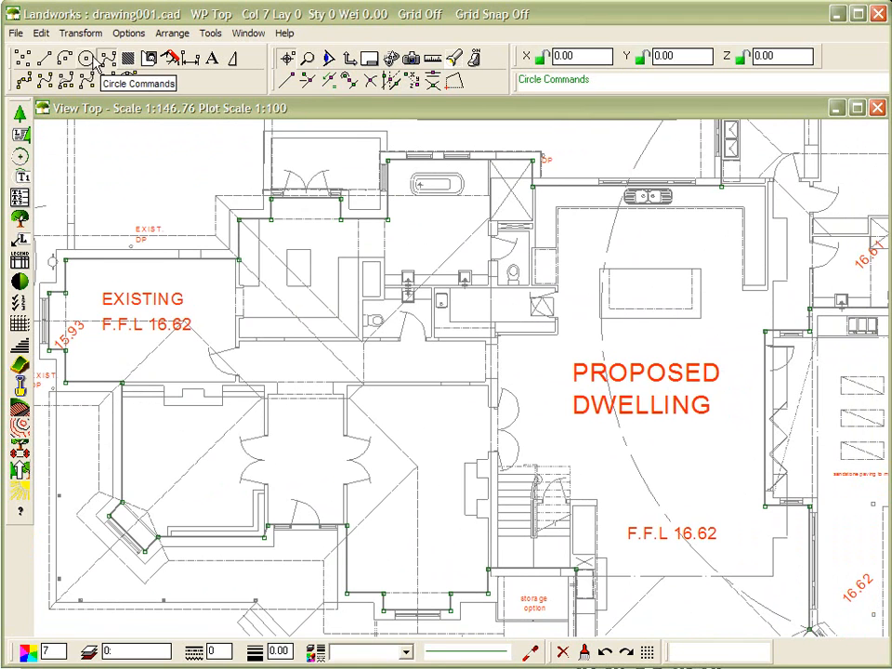
click(124, 63)
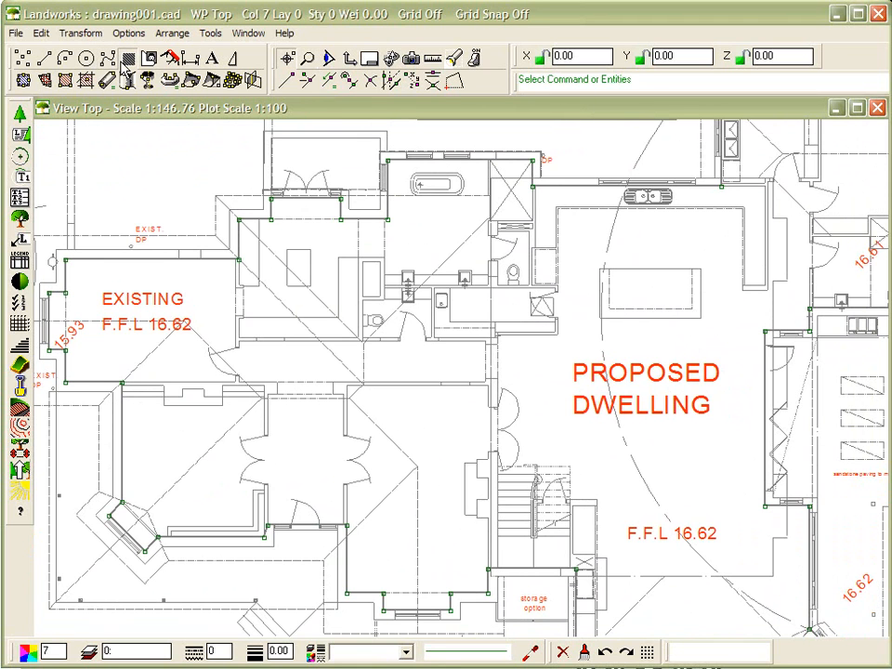
click(22, 80)
scroll(481, 289, down, 2)
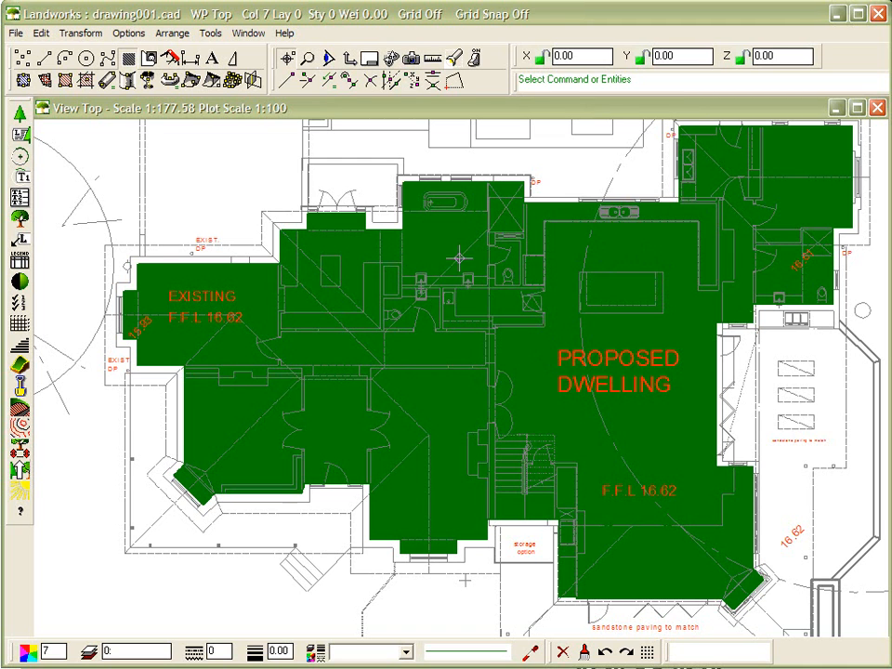
Step: Bring the house outline to the front of its solid fill
click(629, 251)
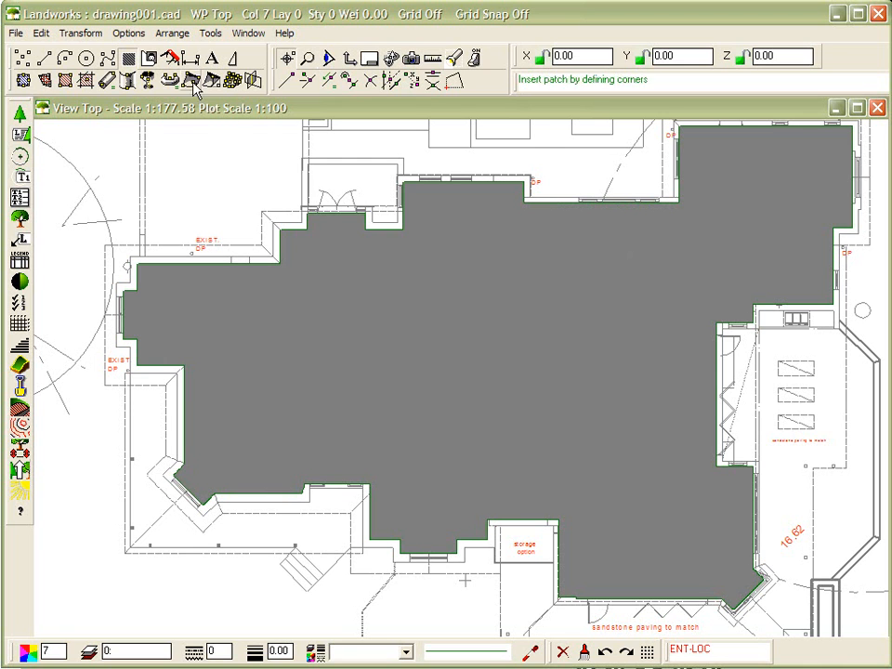
click(181, 35)
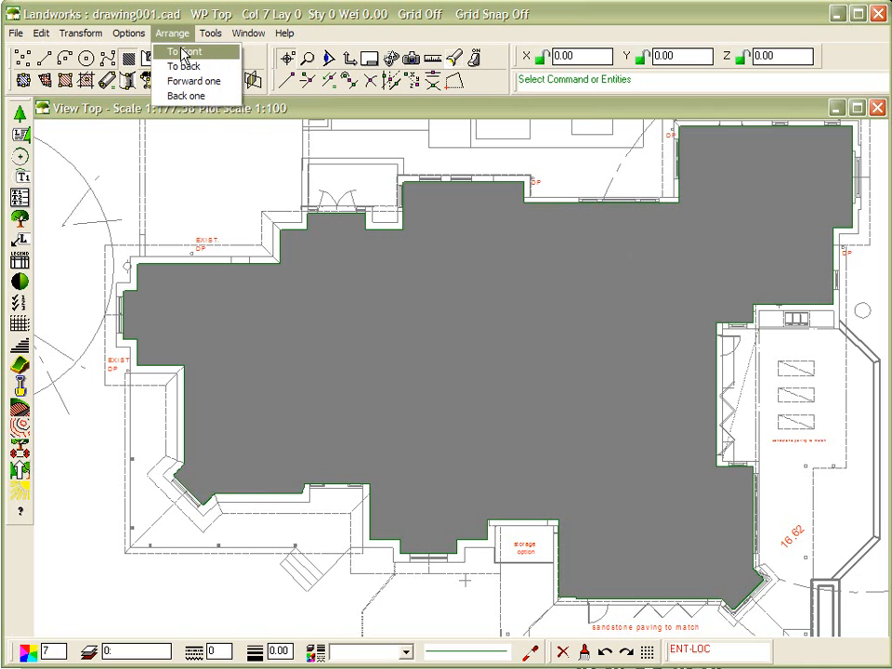
click(182, 52)
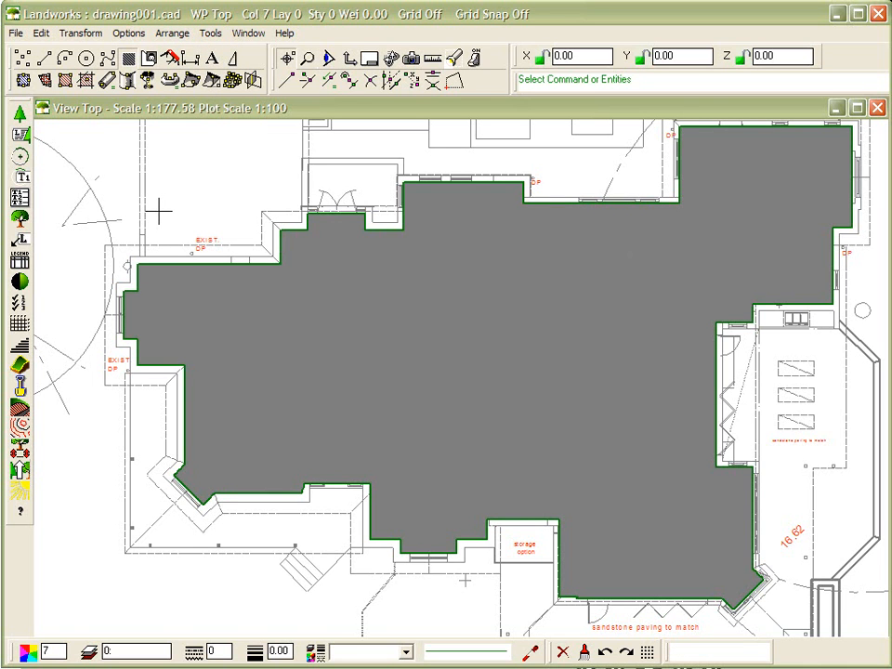
Step: Change the colour of the house's solid fill to light grey 254
click(29, 654)
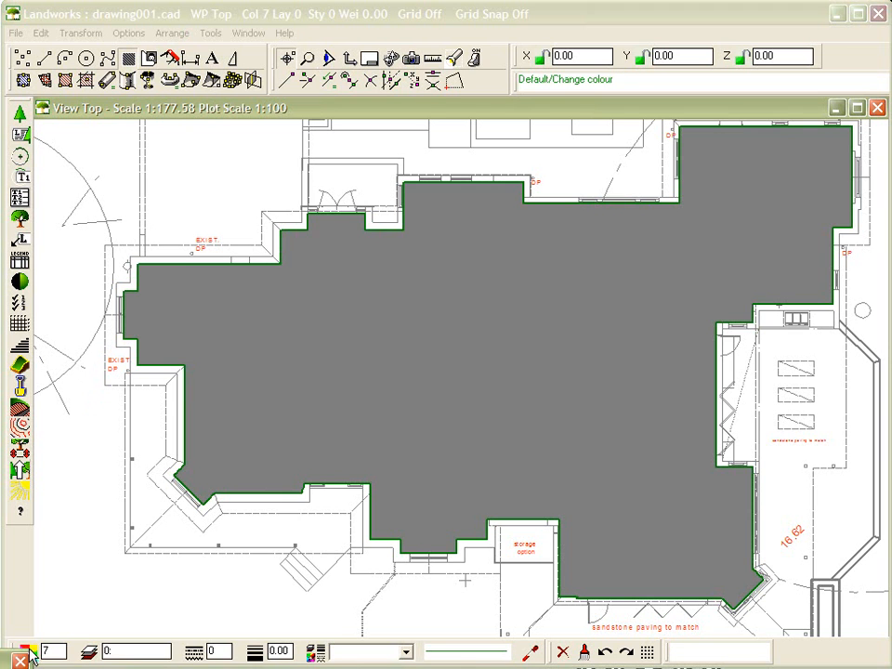
drag(140, 537, 424, 212)
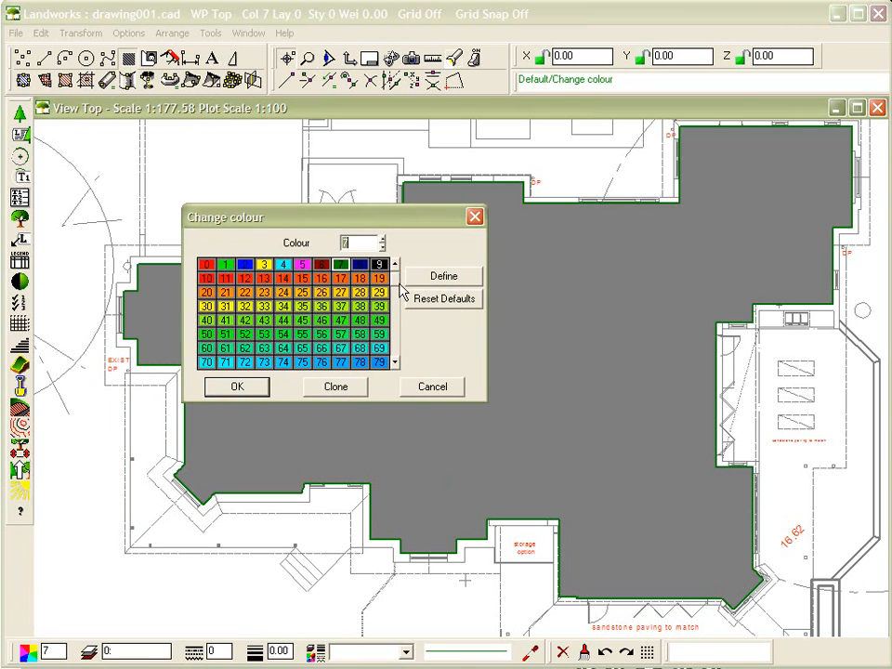
drag(399, 280, 396, 364)
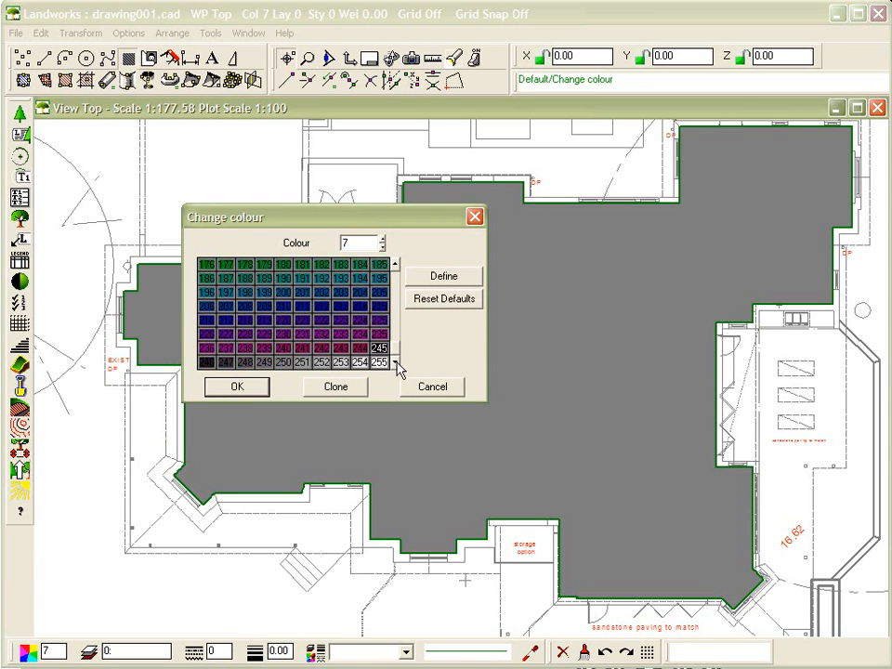
click(359, 363)
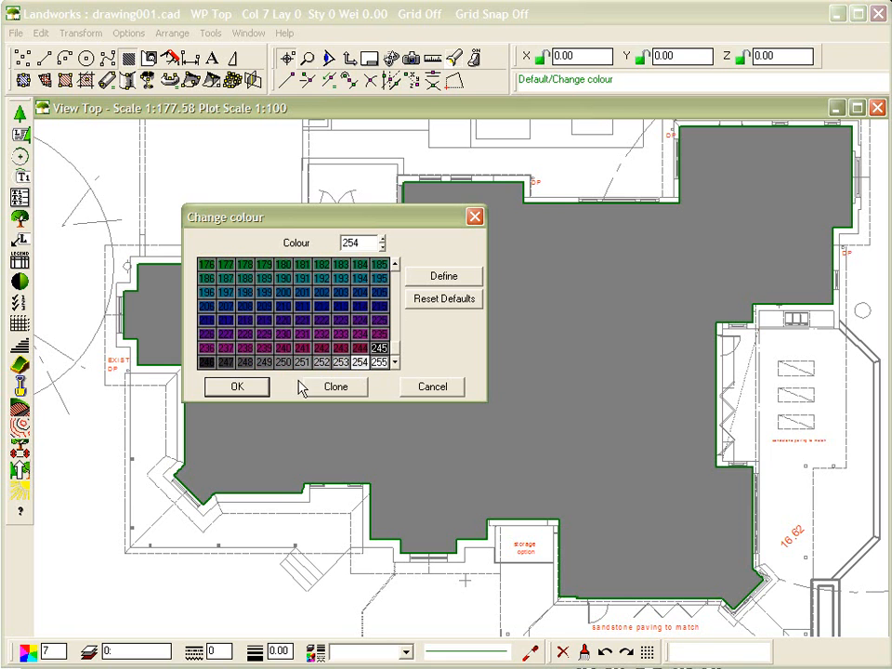
click(239, 389)
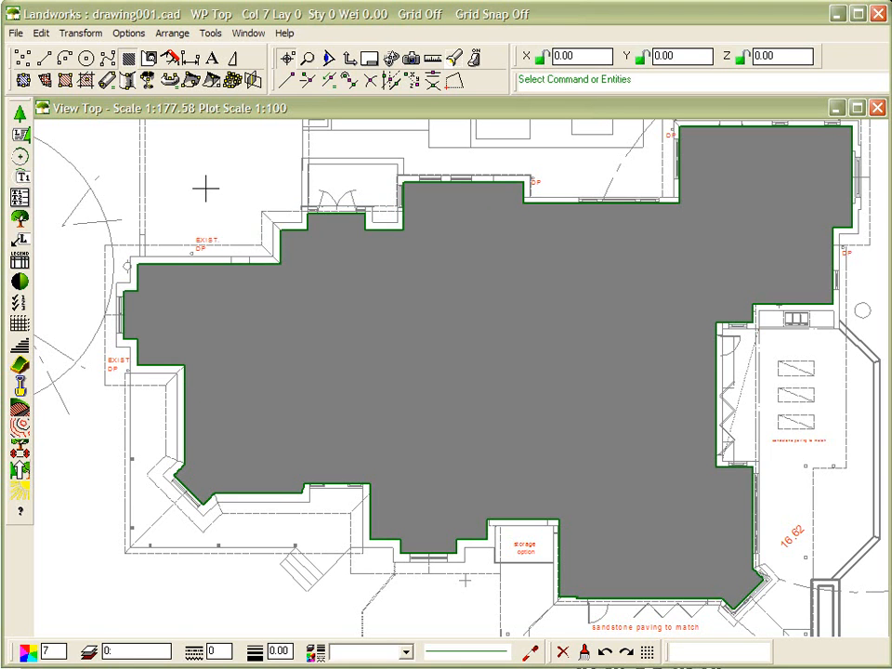
scroll(206, 188, down, 1)
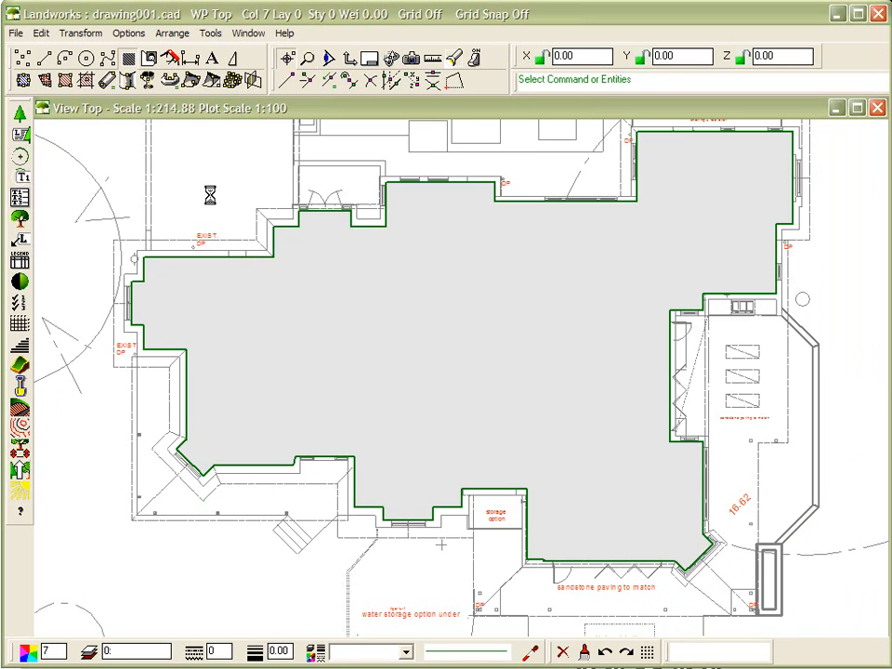
Step: Set the transparency of the house's solid fill to 0.2
scroll(210, 193, down, 3)
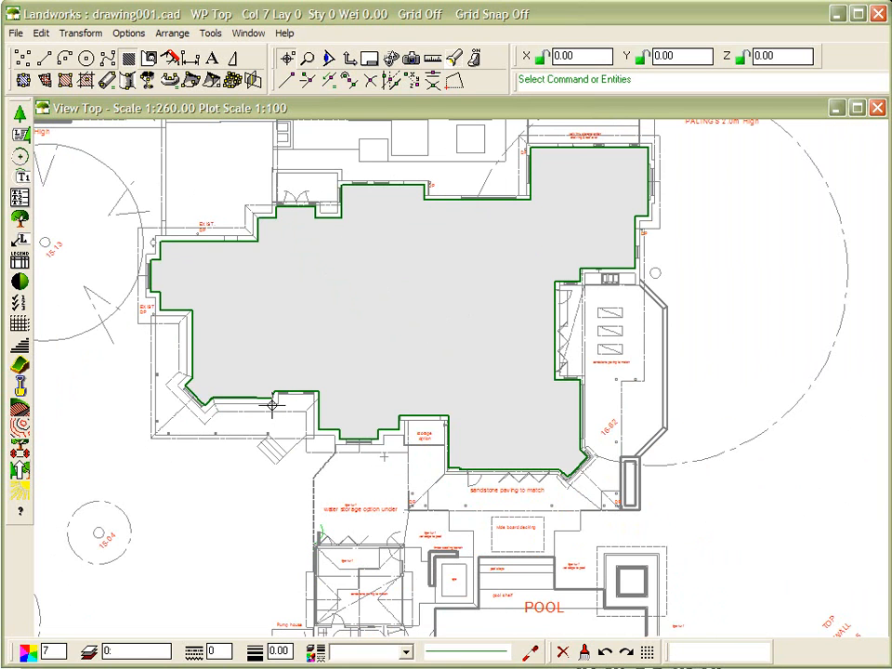
click(287, 280)
right_click(287, 287)
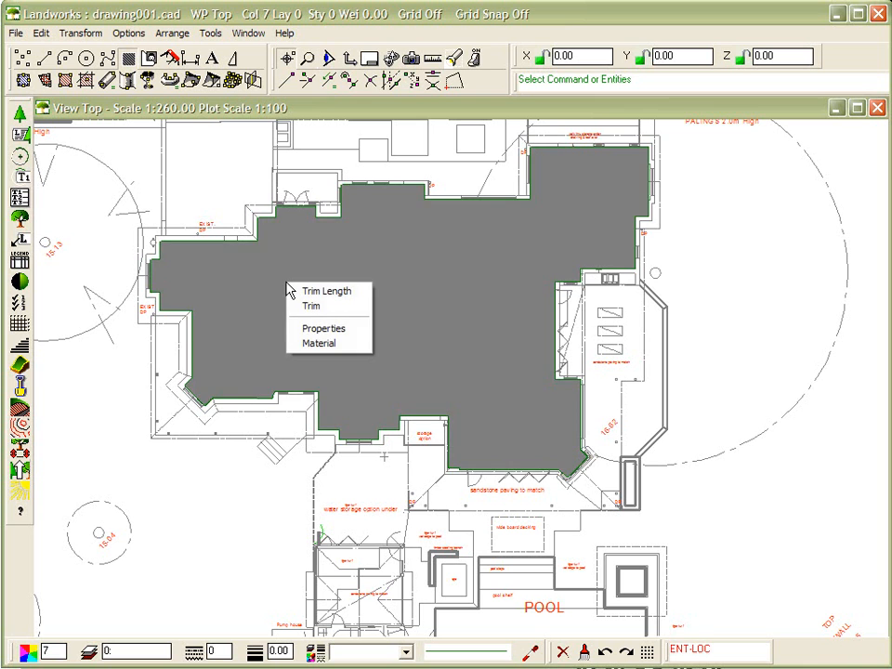
click(320, 329)
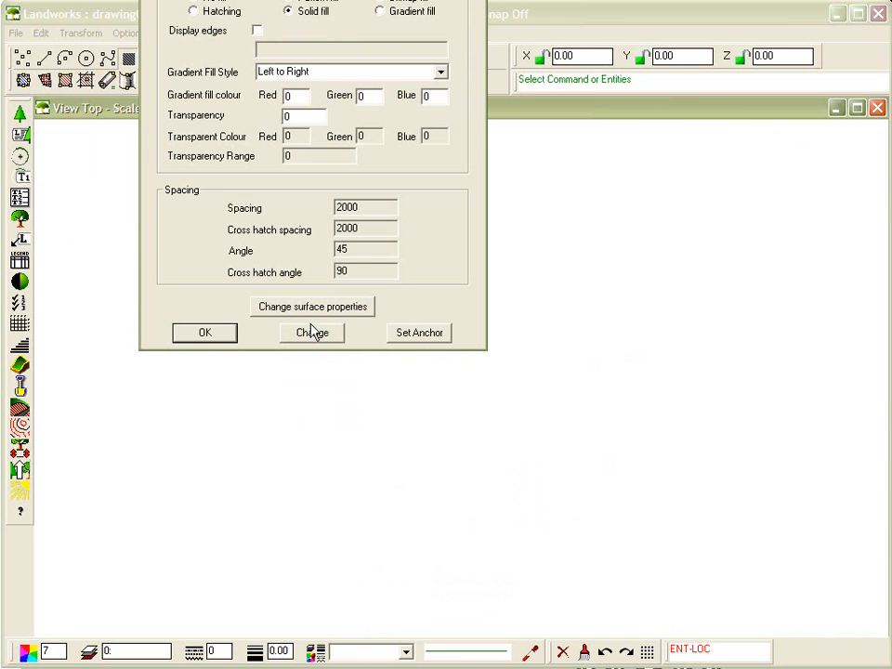
click(313, 335)
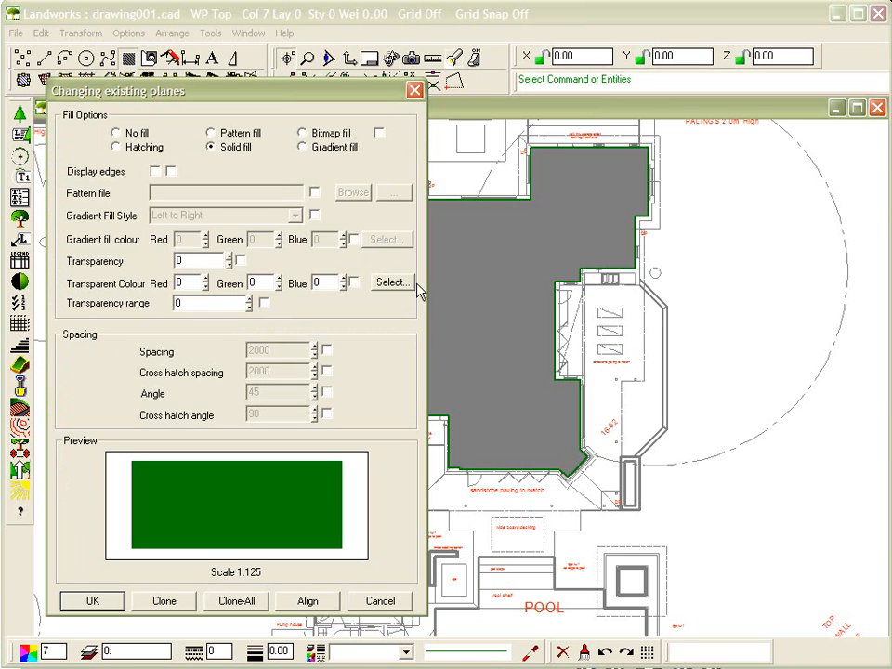
click(232, 257)
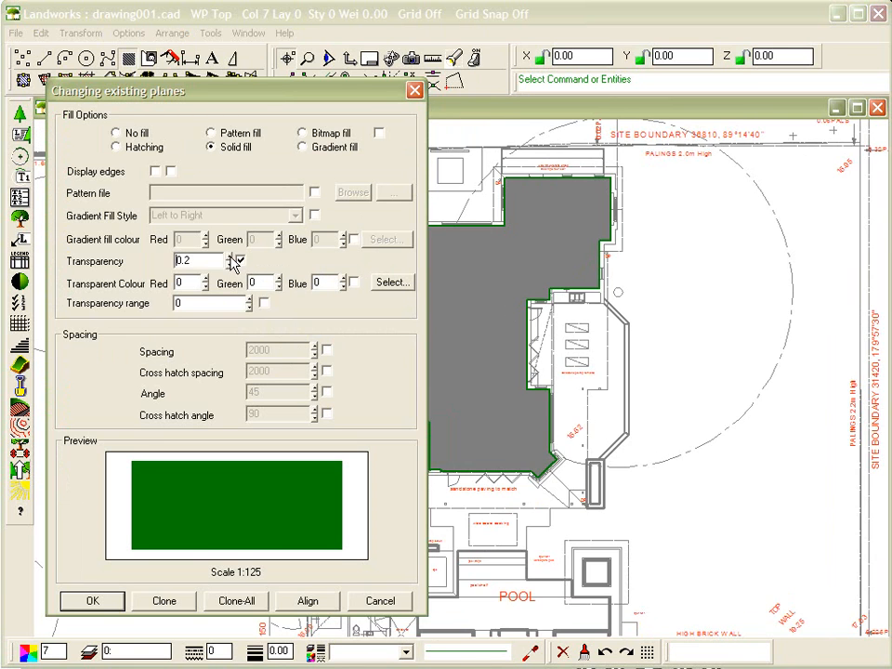
click(99, 601)
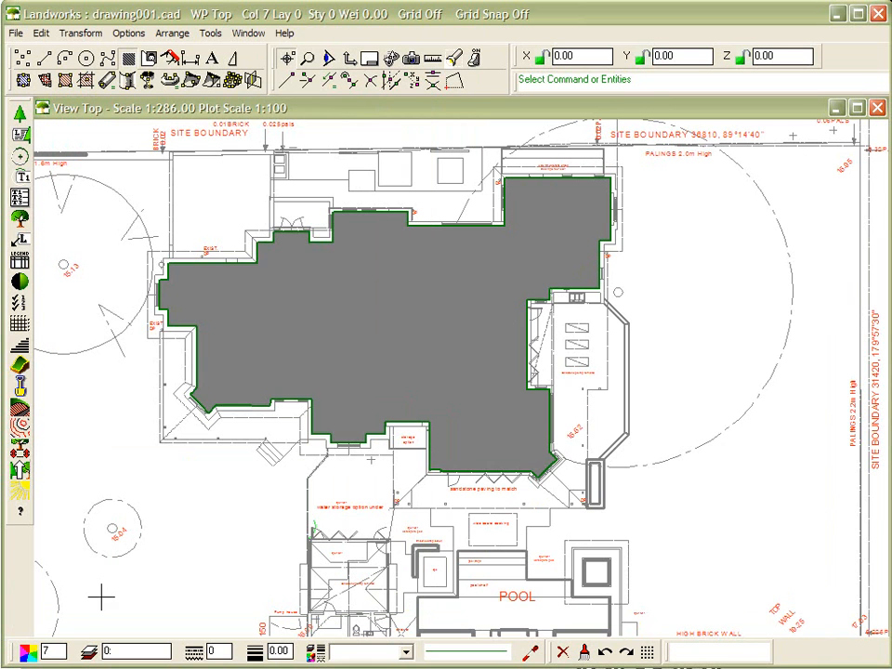
Step: Change the line weight of the house outline curve to 0.70
scroll(213, 511, down, 1)
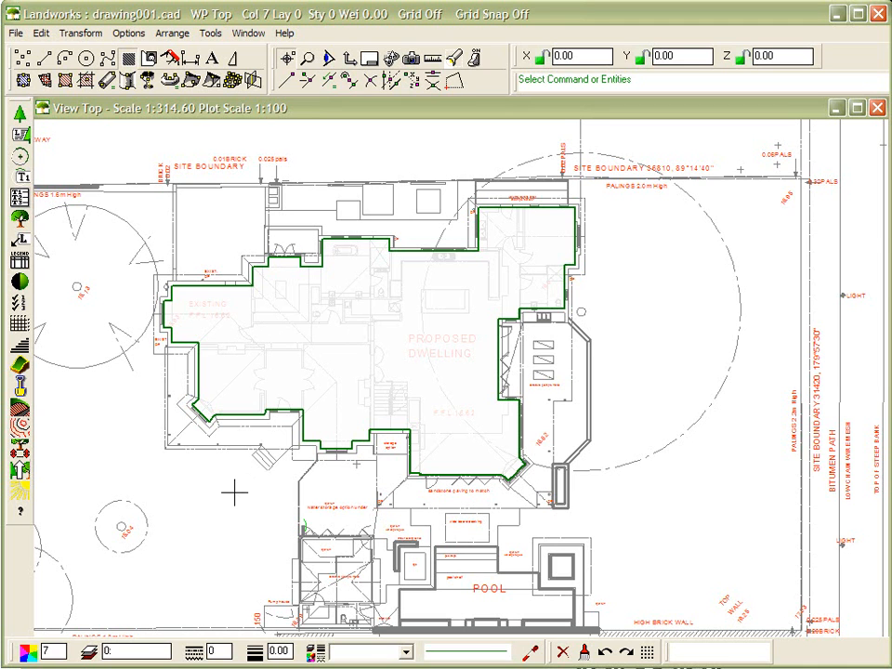
key(z)
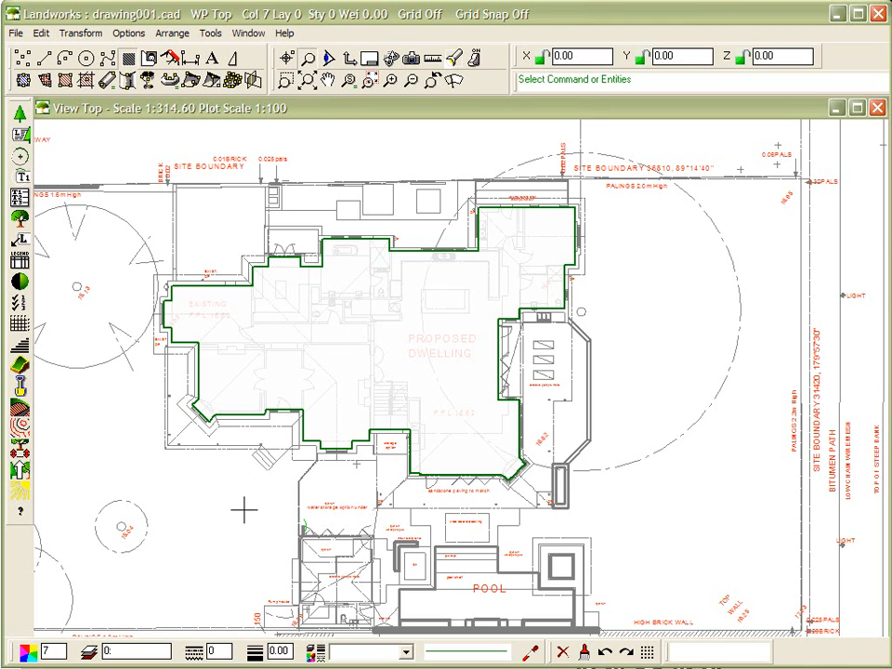
click(263, 412)
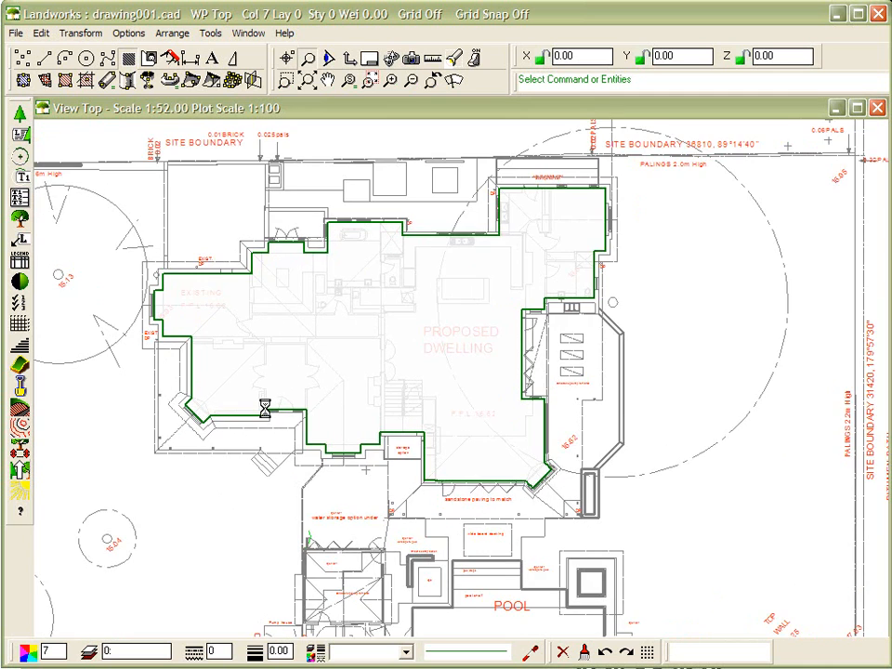
click(264, 410)
click(266, 414)
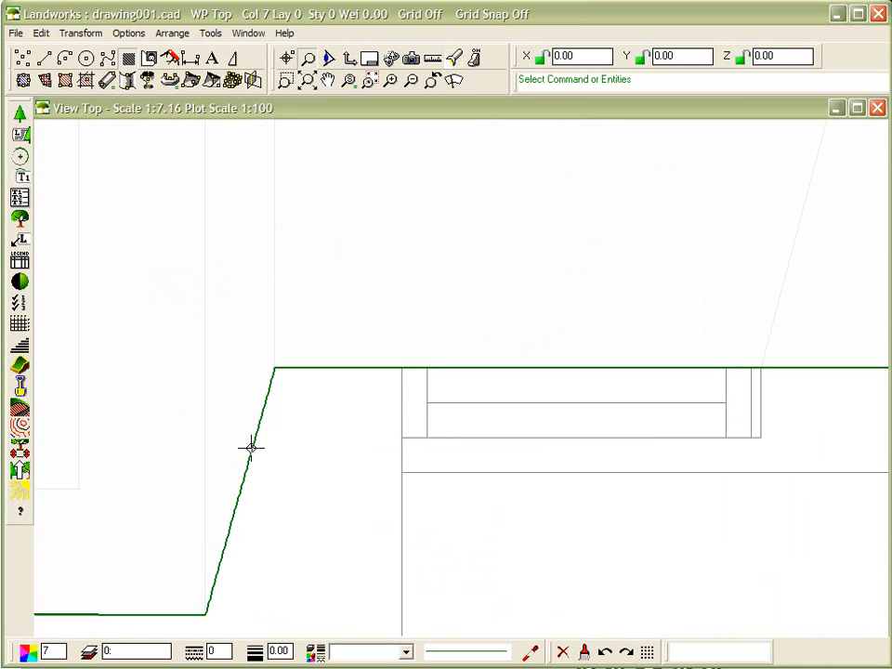
click(251, 448)
click(255, 650)
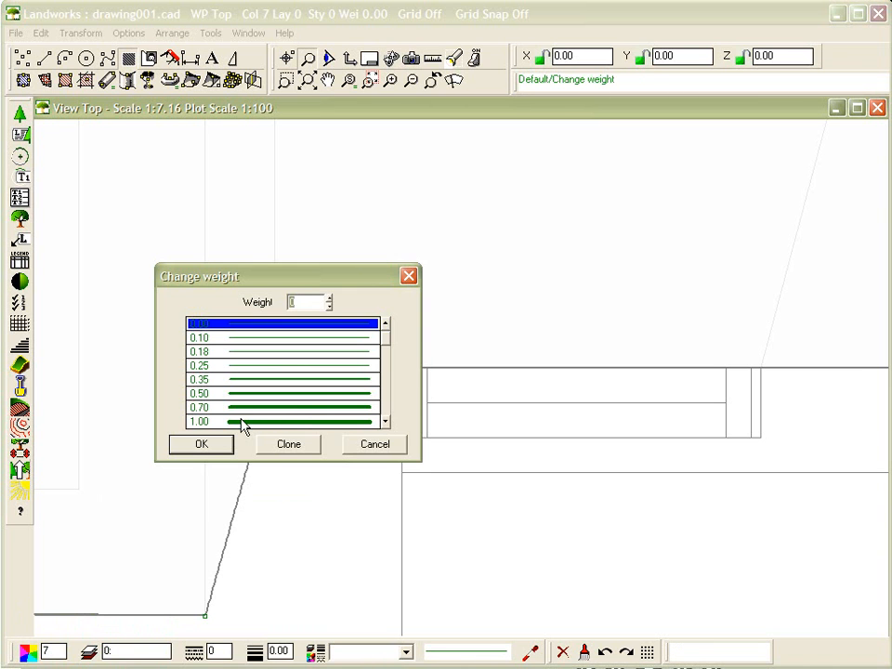
click(232, 410)
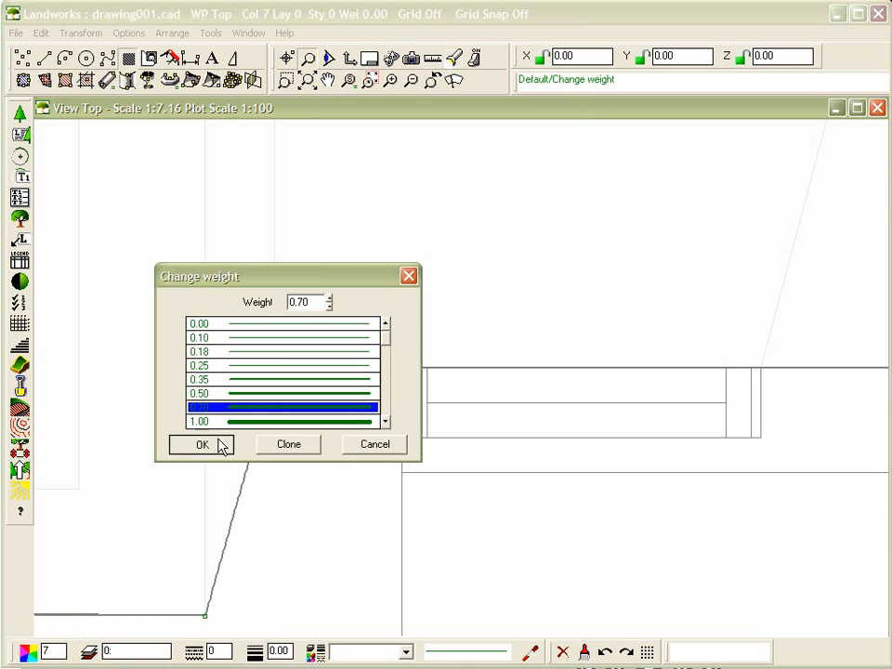
click(223, 443)
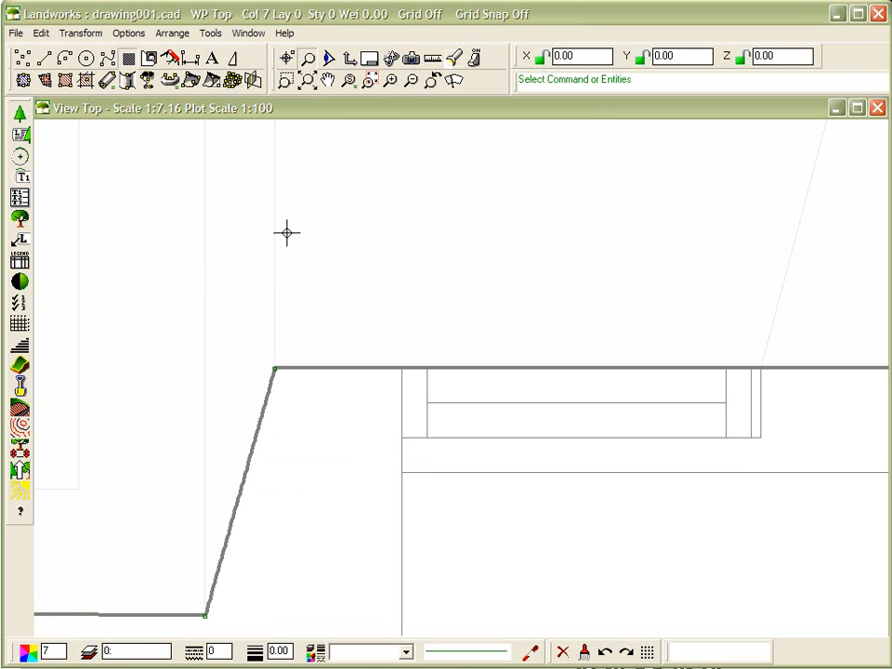
Step: Reshape the house outline around the double-door porch by moving three of its vertices onto the porch's inner wall lines
click(307, 81)
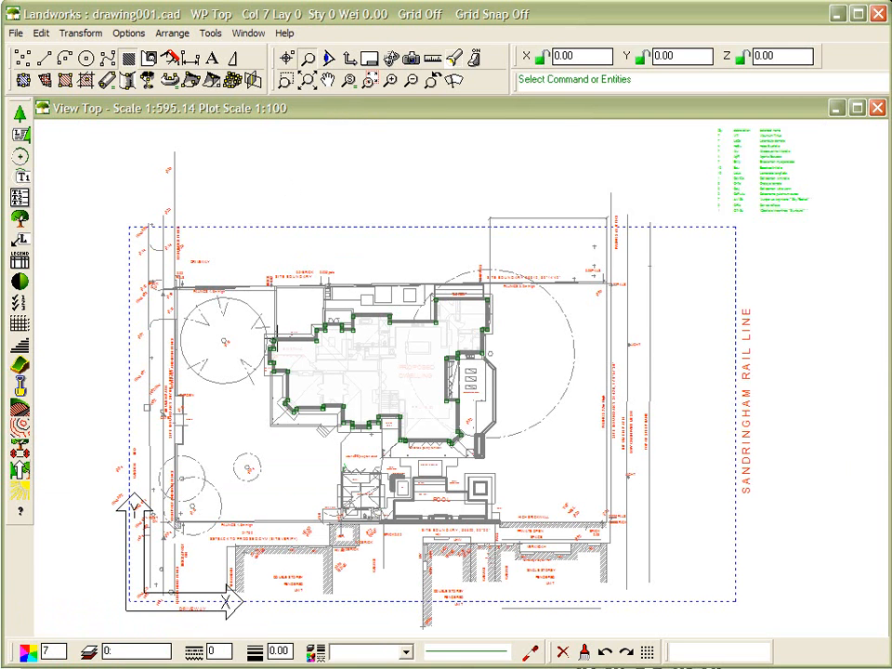
click(289, 81)
click(307, 298)
click(364, 359)
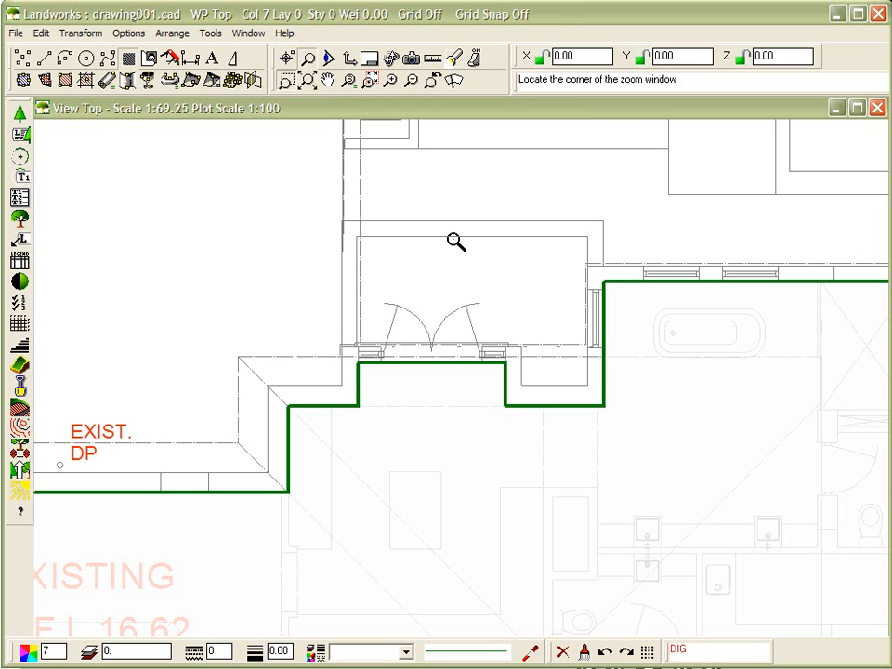
key(Escape)
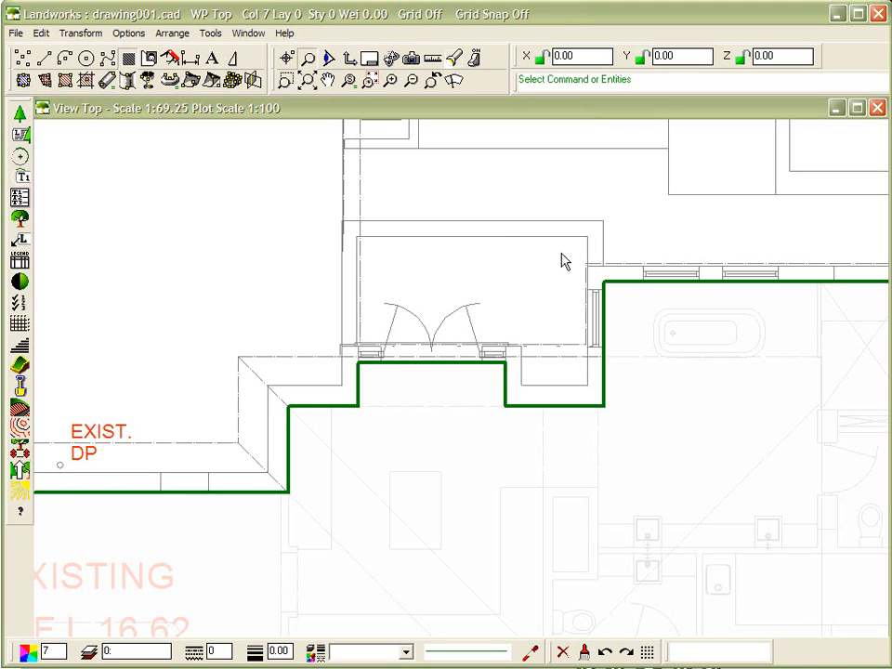
click(466, 360)
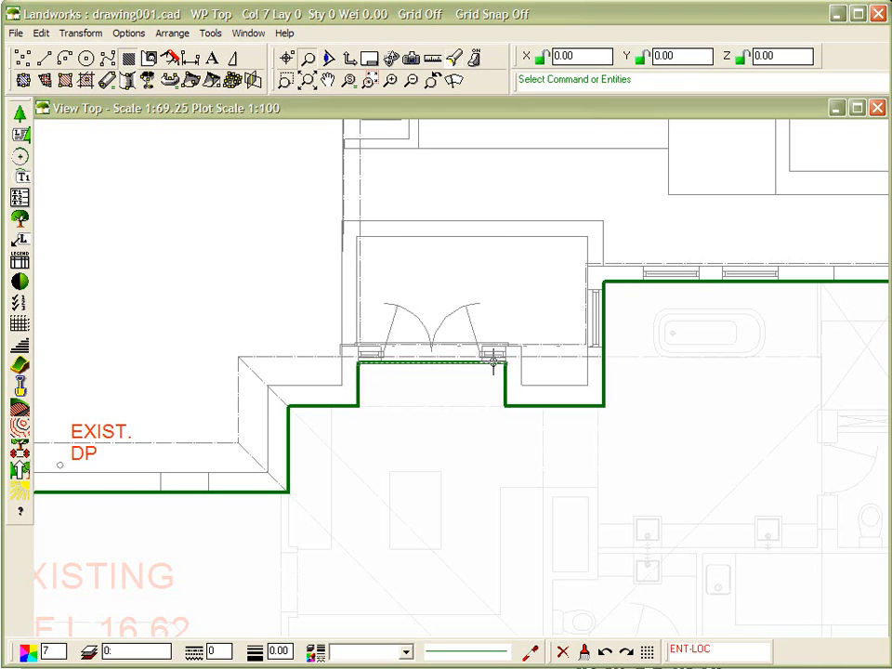
click(505, 381)
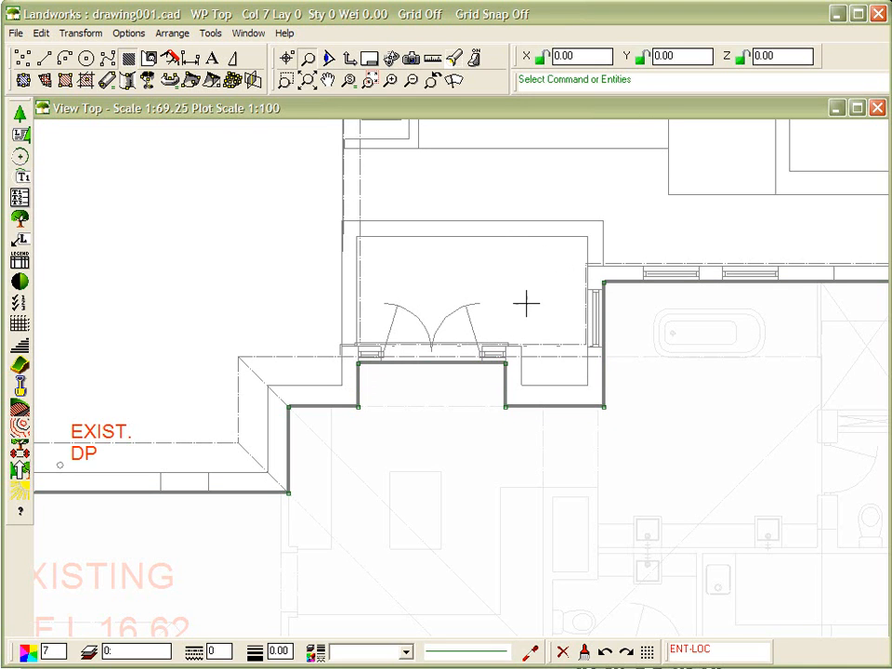
drag(505, 362, 357, 239)
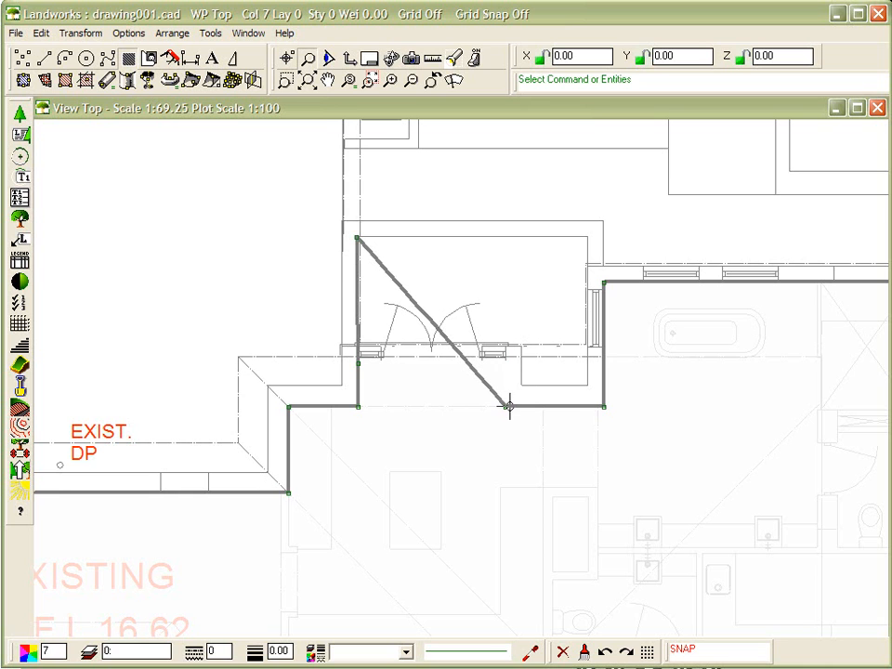
drag(506, 408, 586, 237)
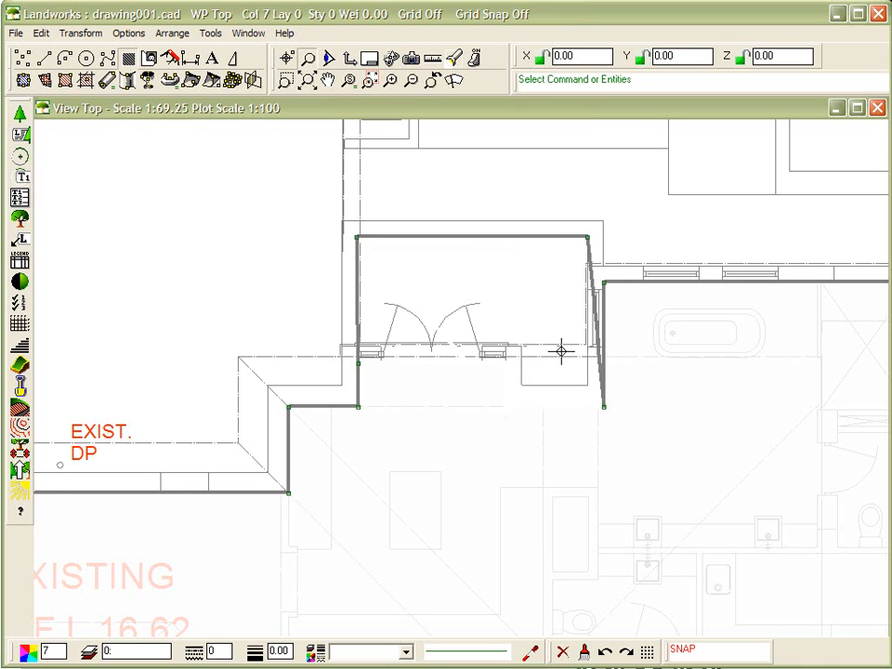
drag(604, 406, 588, 284)
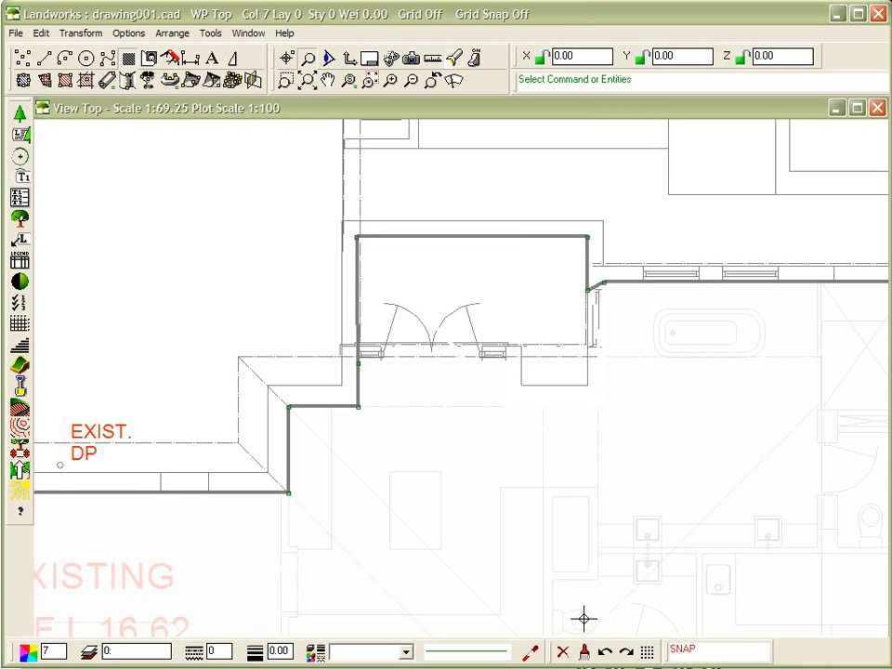
click(586, 653)
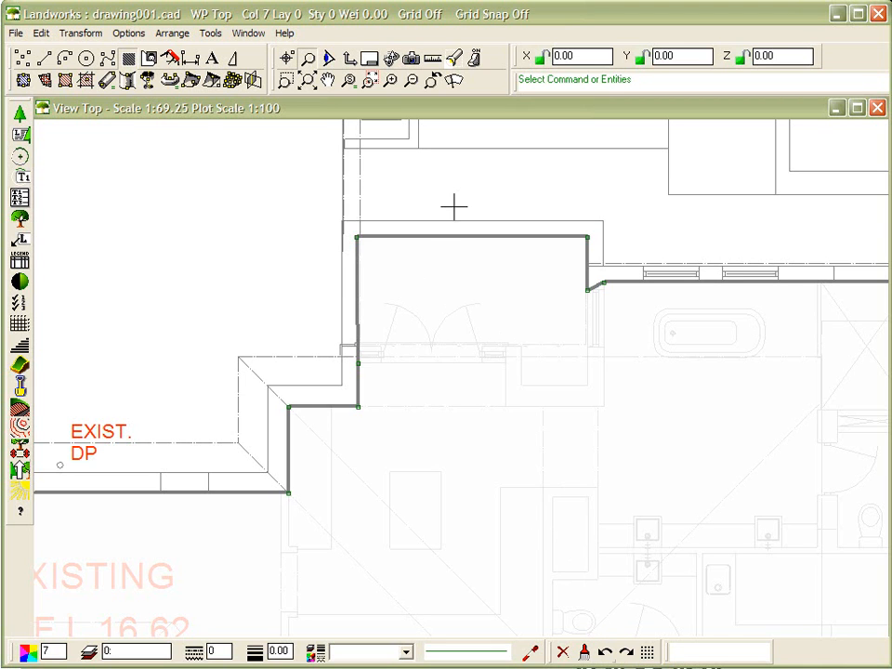
Step: Undo the three vertex moves at the porch and redraw the view
key(ctrl+z)
key(ctrl+z)
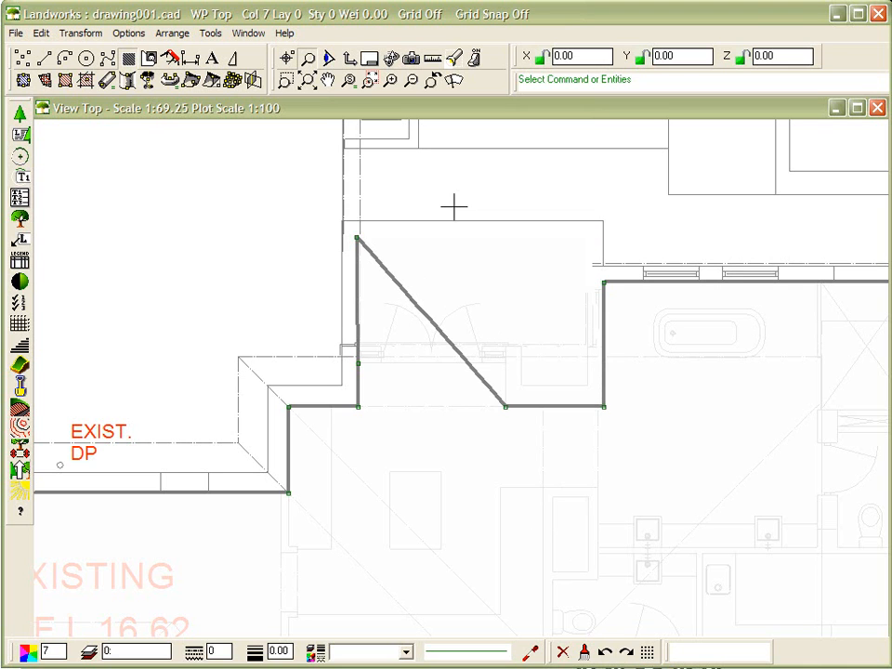
key(ctrl+z)
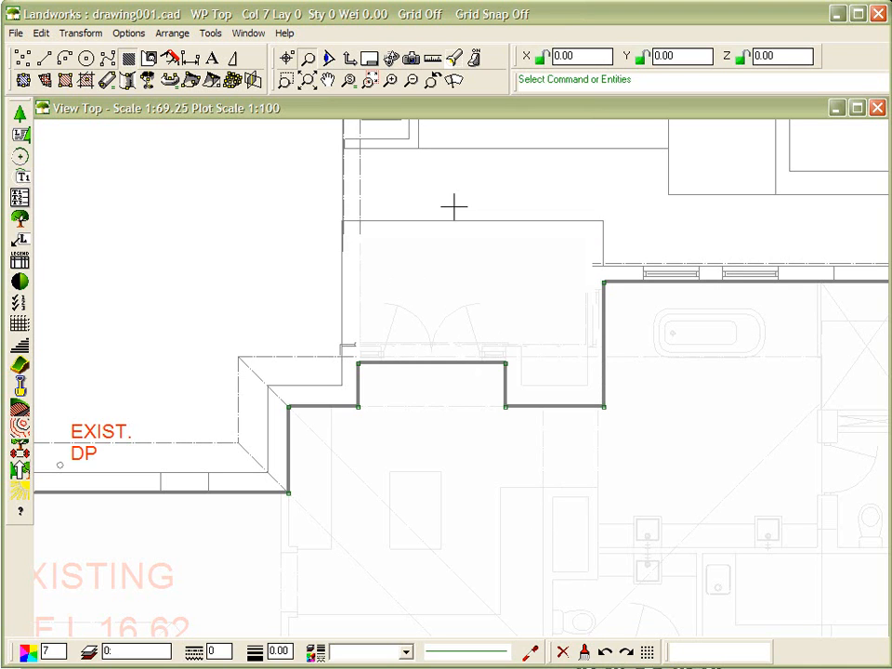
click(586, 652)
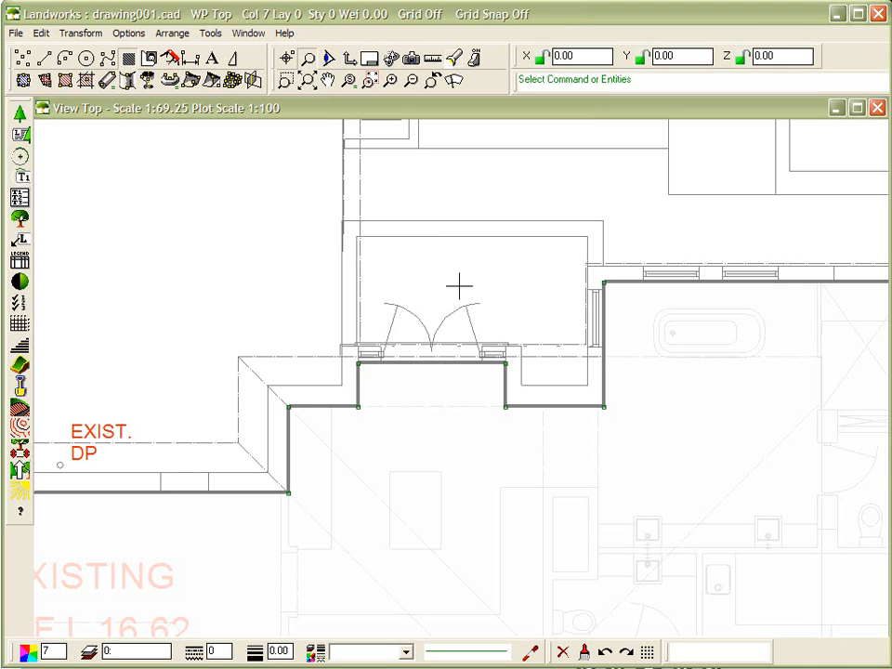
Step: Redo the three vertex moves that extend the house outline around the porch
click(629, 653)
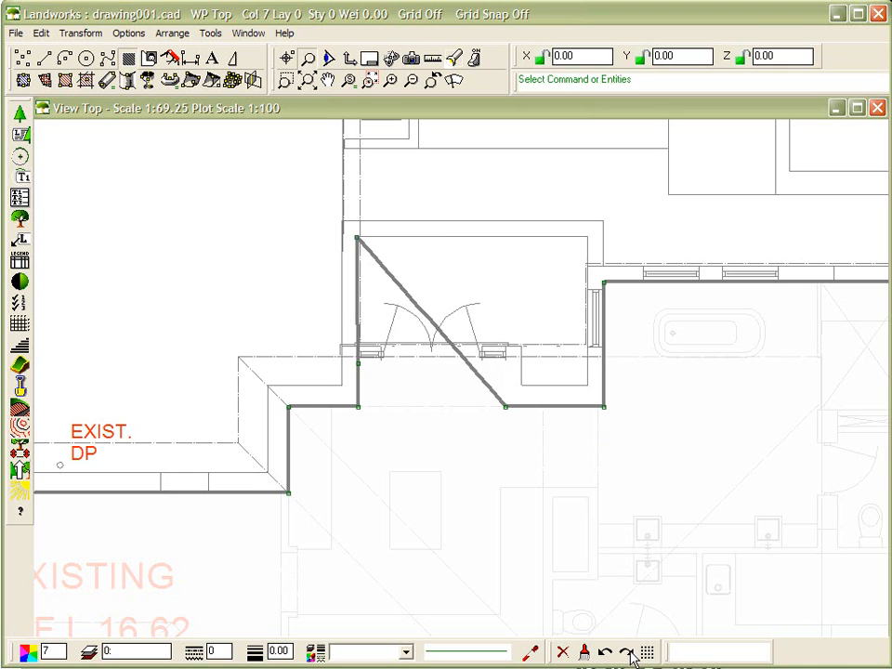
click(628, 653)
click(628, 653)
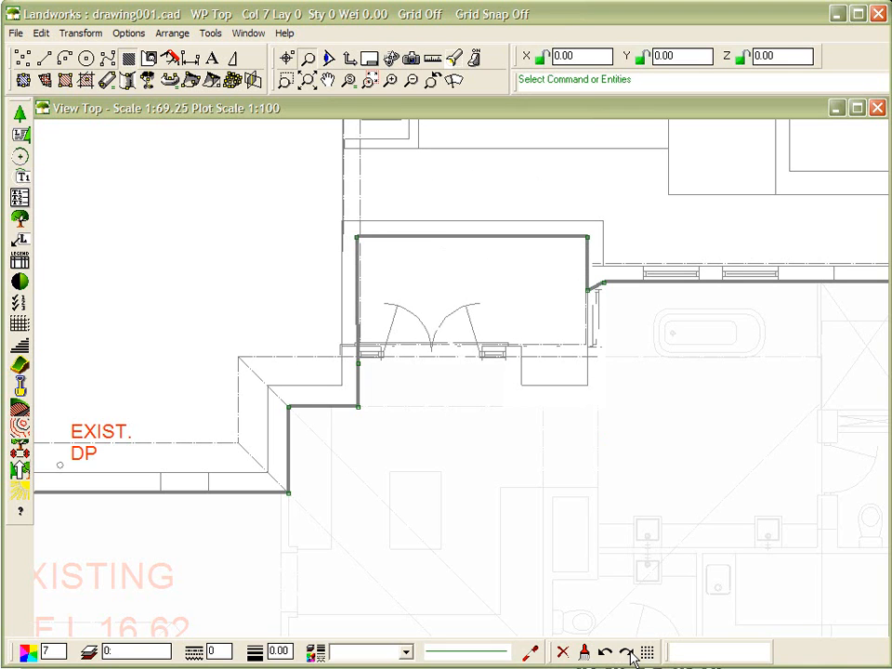
Step: Undo the redone vertex moves to restore the outline's original corners at the porch
click(606, 654)
click(606, 654)
click(606, 654)
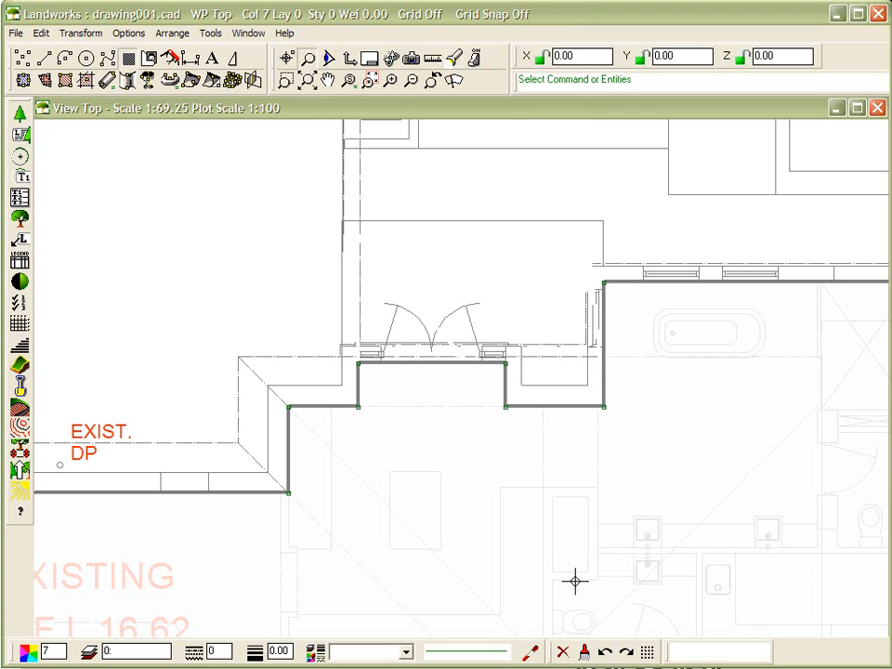
click(606, 654)
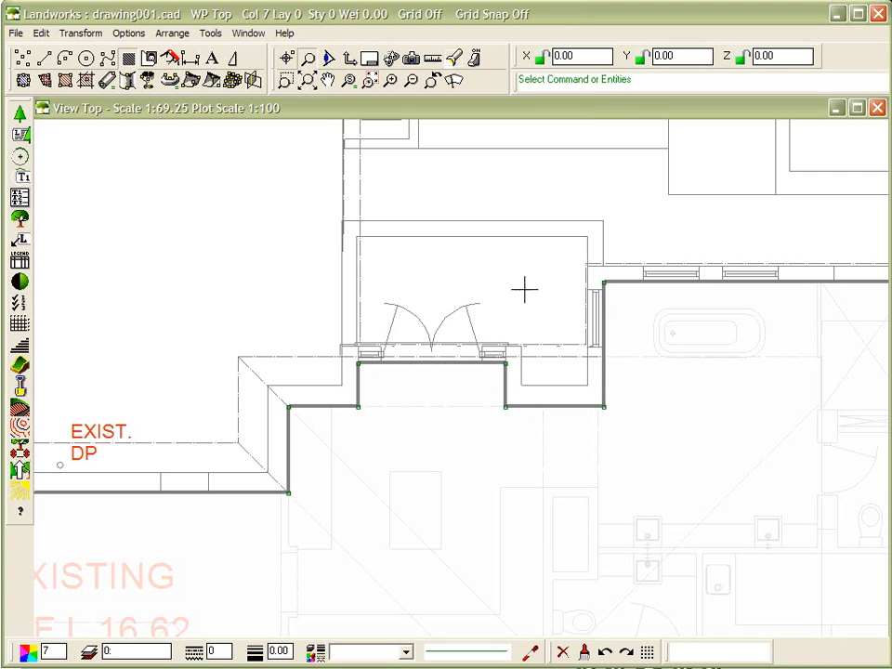